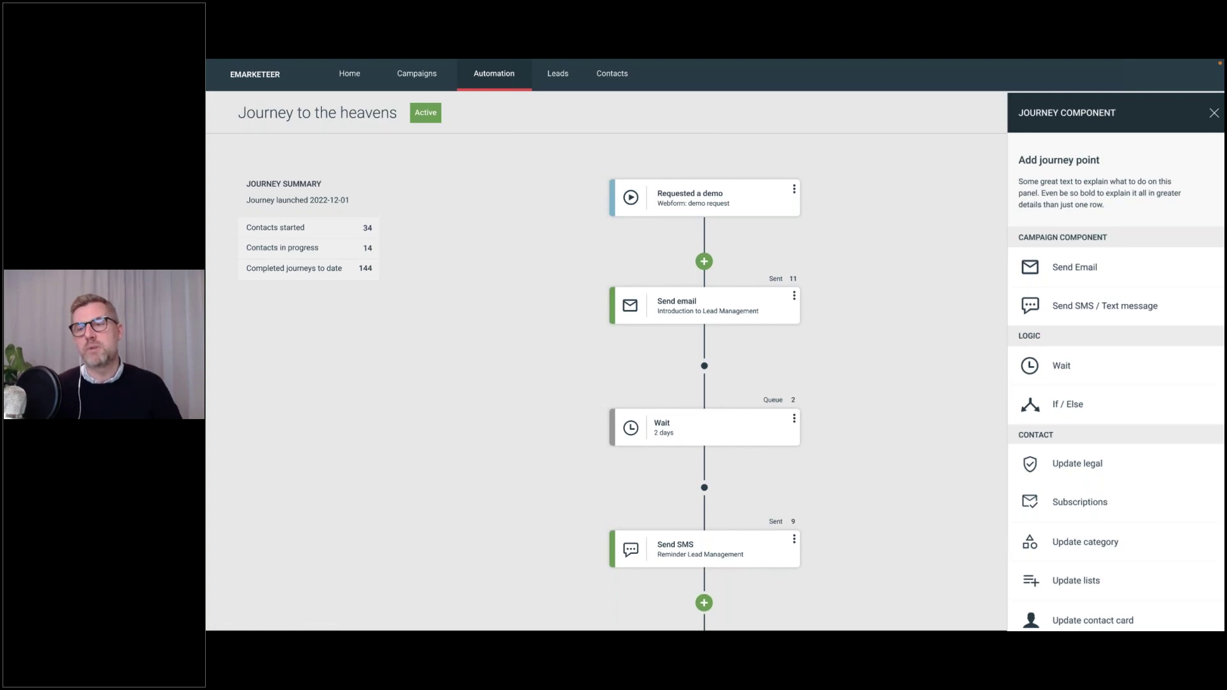
# Advance the Figma presentation to the 'Journeys – V1 launch before summer' slide.
pyautogui.moveTo(233, 594)
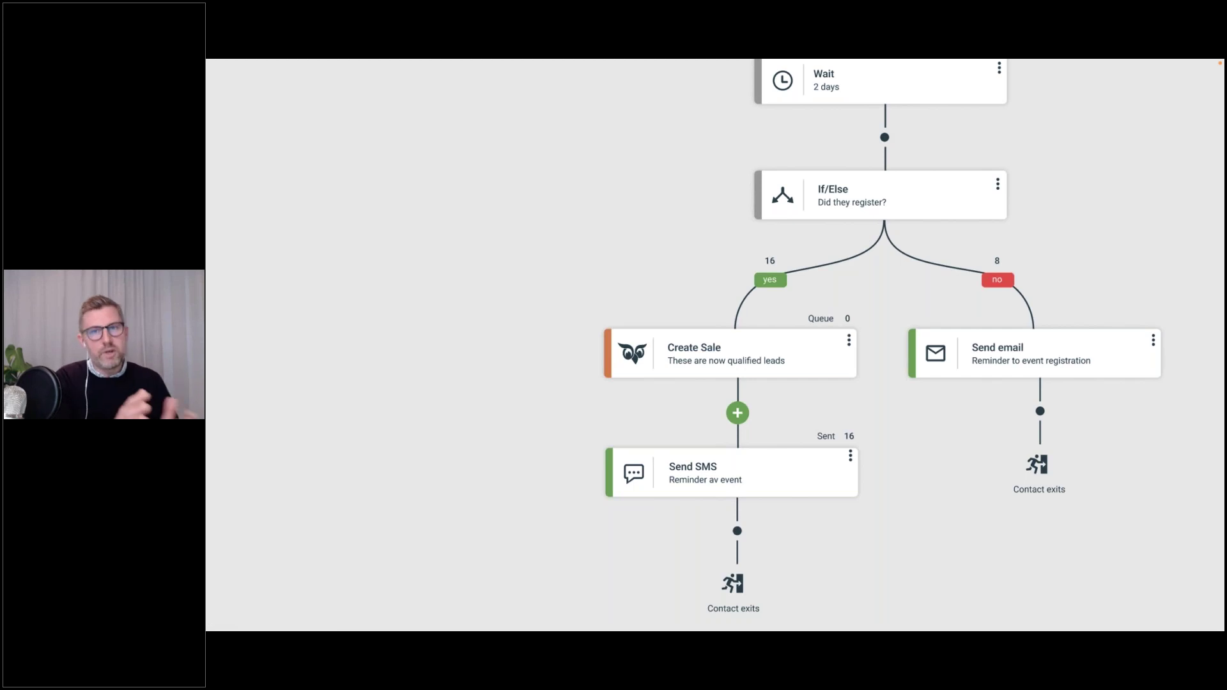
pyautogui.moveTo(233, 595)
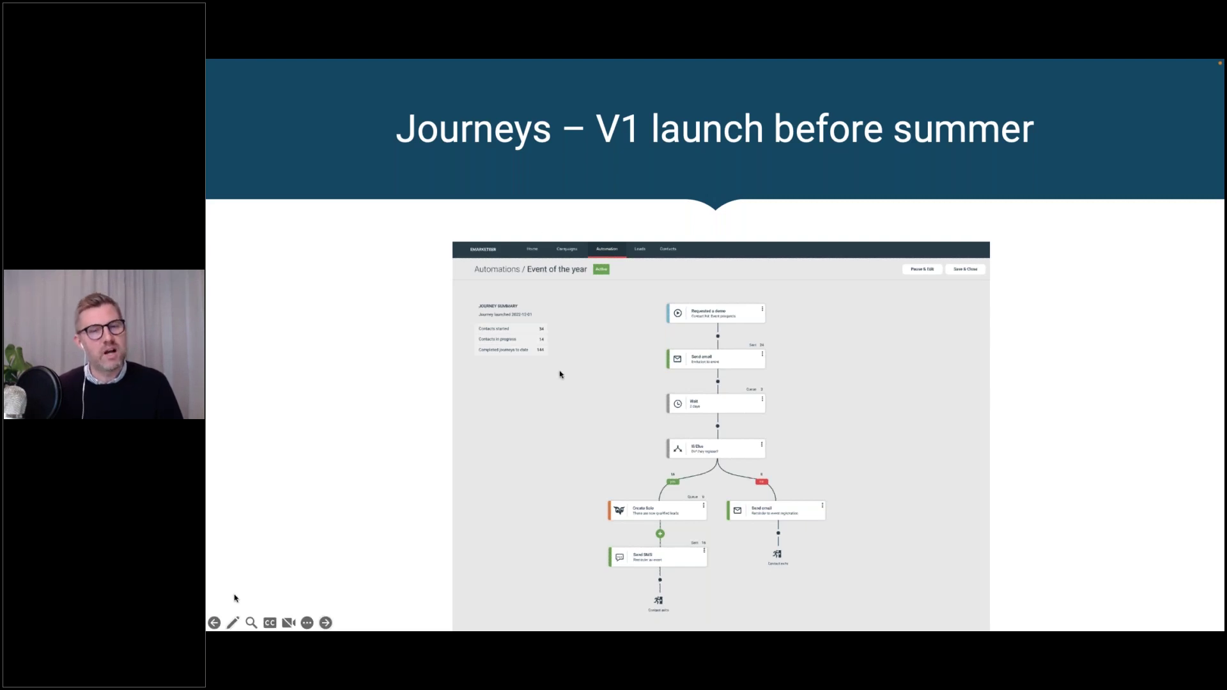
# In Chrome's eMarketeer tab, open the Journeys section and reload it after the HTTP 401 error.
pyautogui.hotkey('ctrl', 'Right')
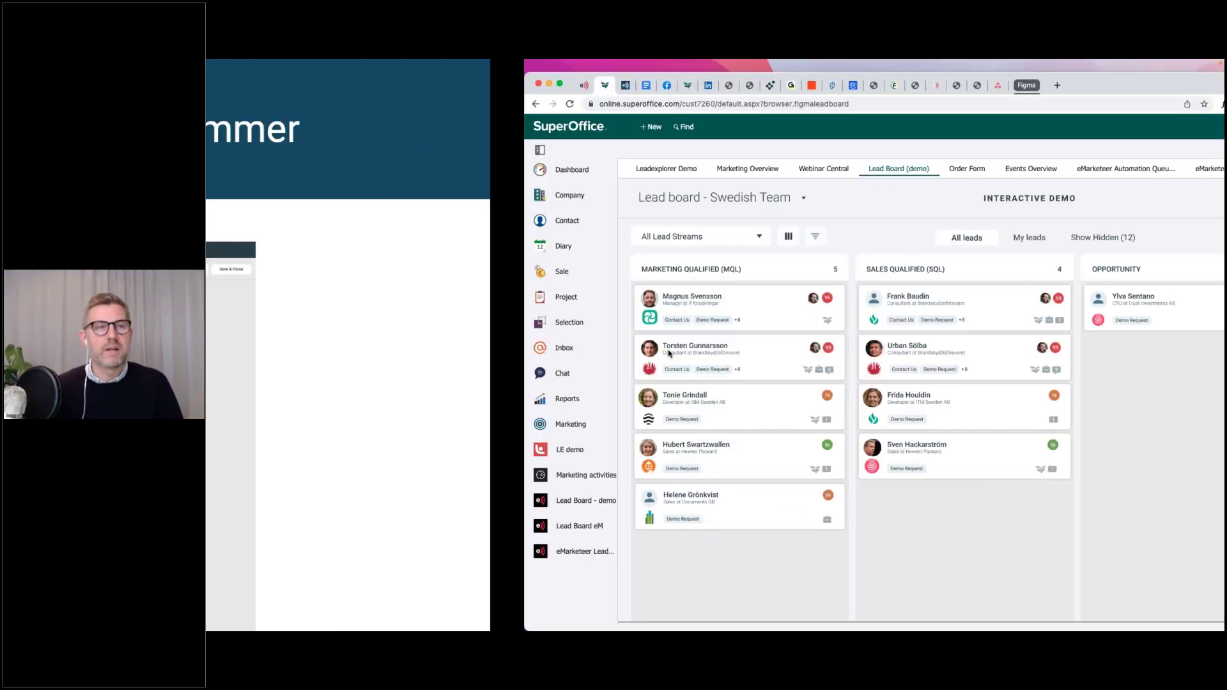
pyautogui.click(267, 86)
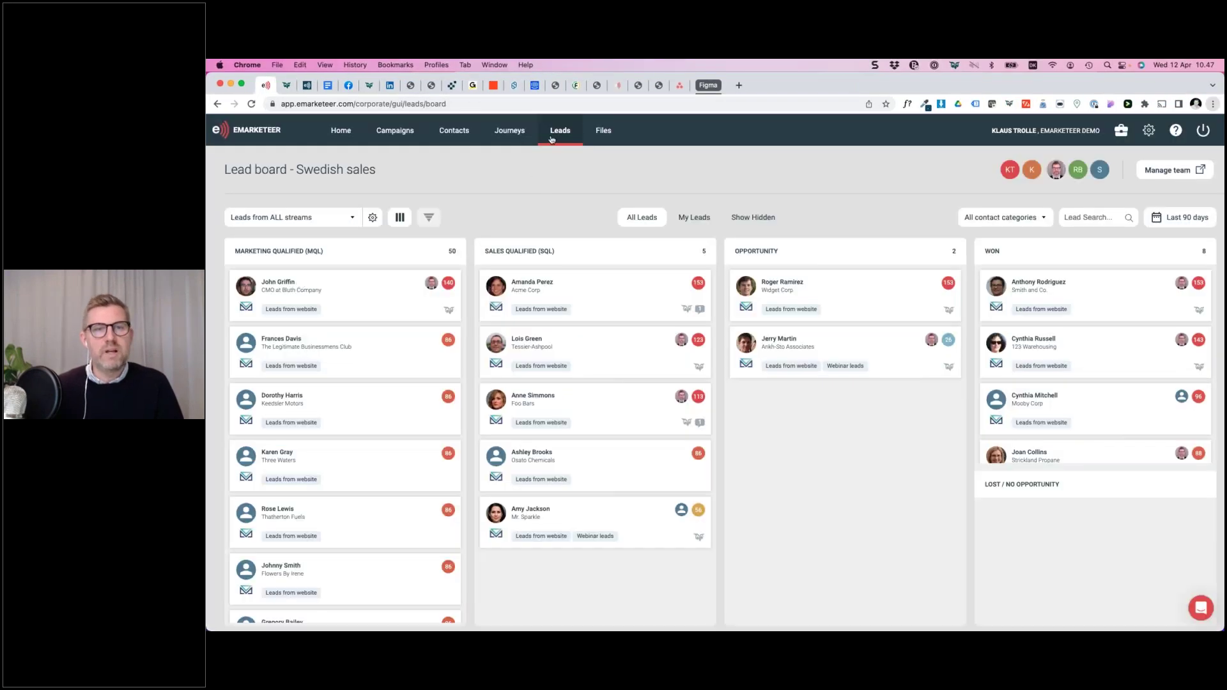
pyautogui.click(506, 135)
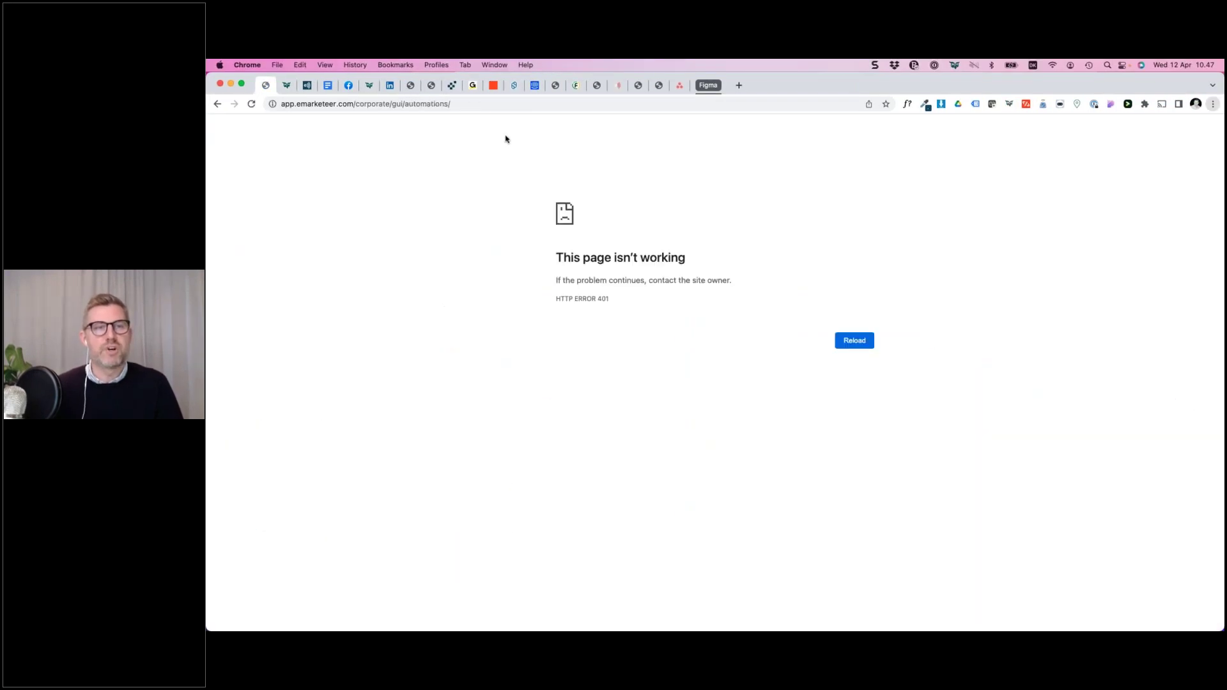
pyautogui.click(435, 104)
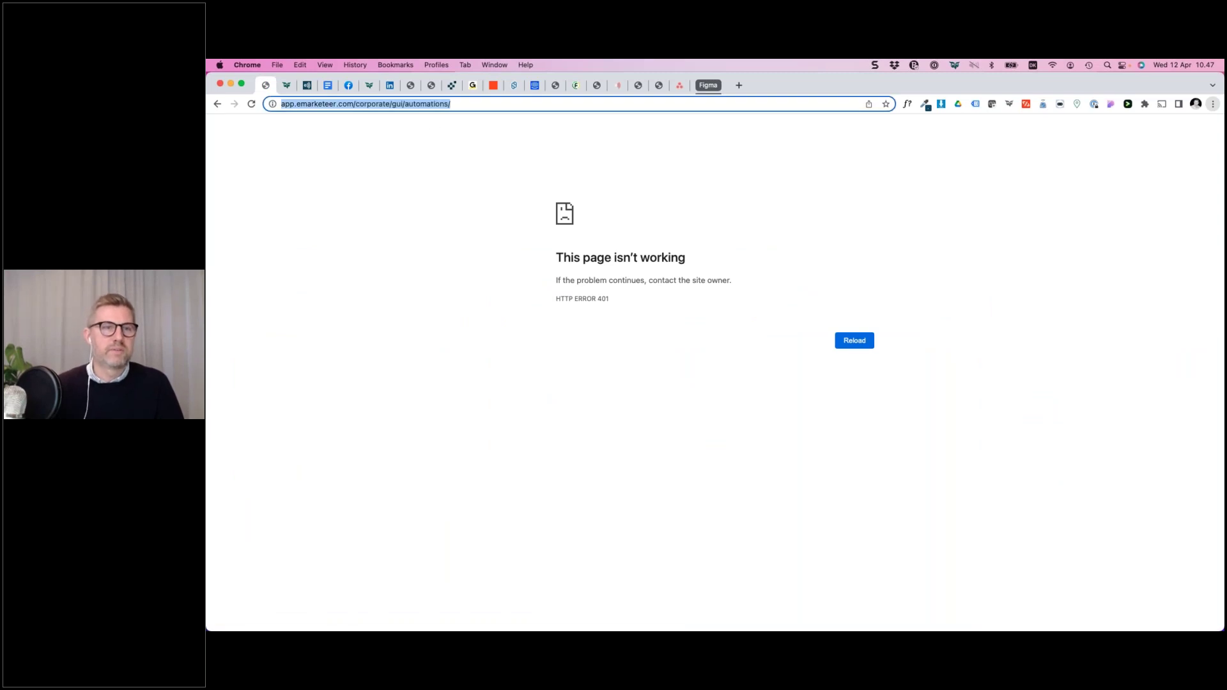
pyautogui.press('Return')
# Reload the lead board page, then load app.emarketeer.com to reach the sign-in page.
pyautogui.click(218, 104)
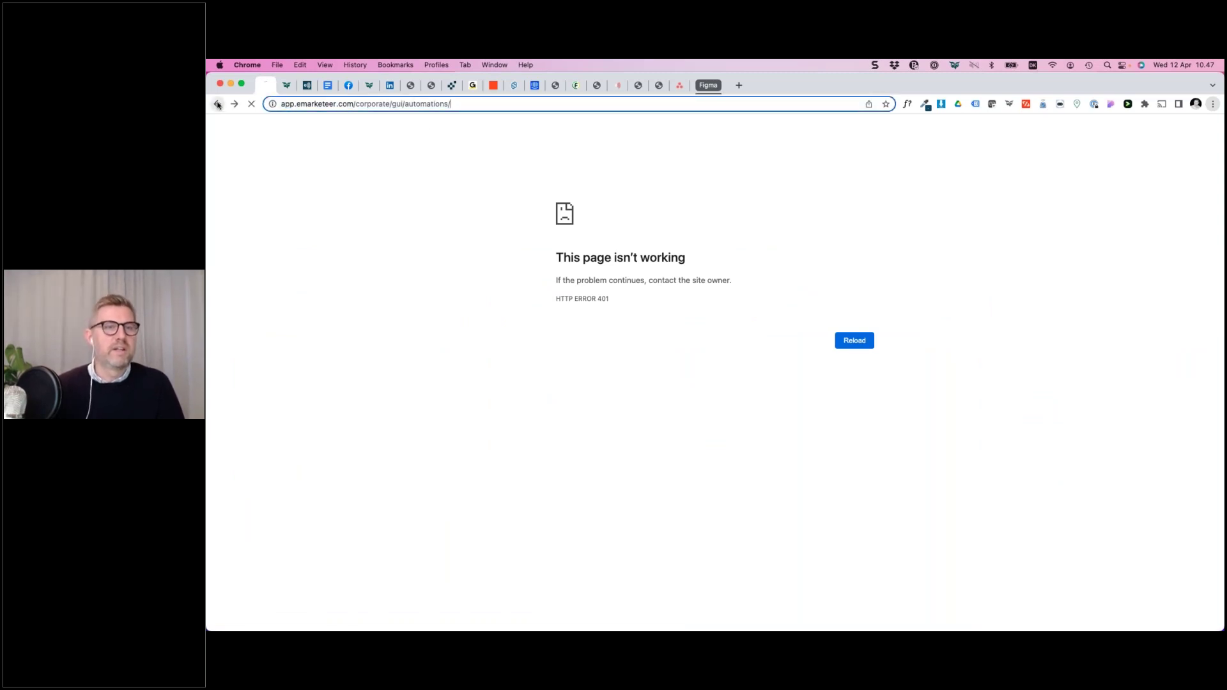
pyautogui.press('Return')
pyautogui.click(289, 105)
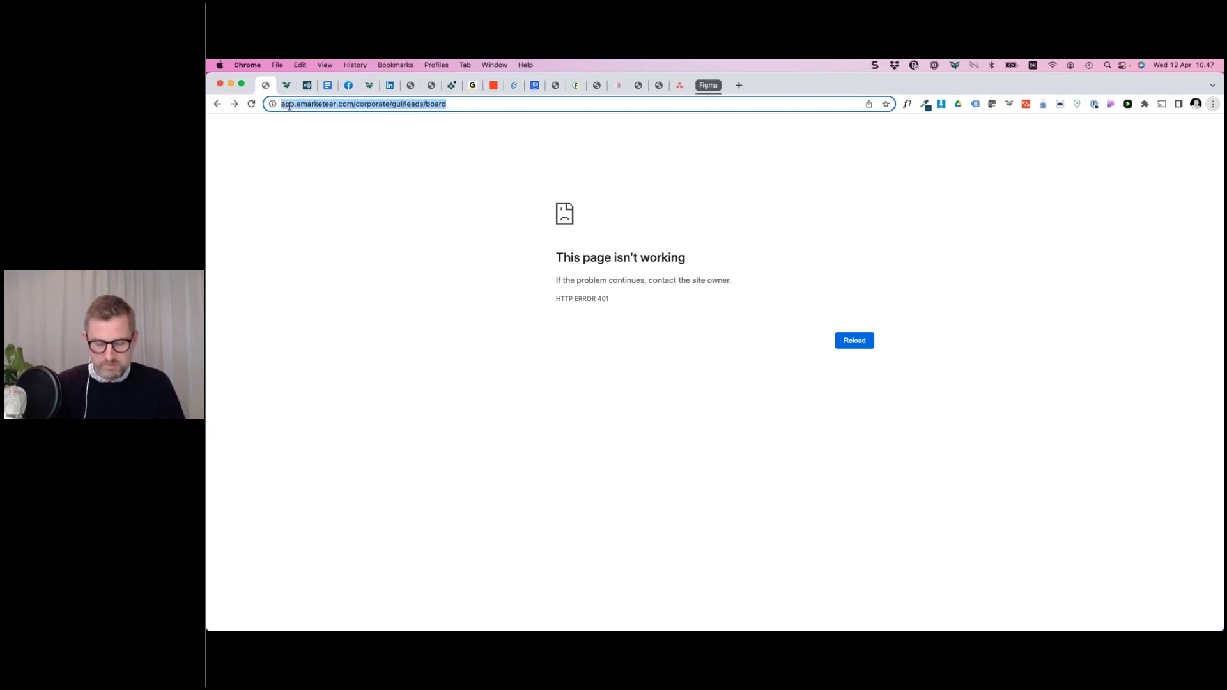
pyautogui.write('app.')
pyautogui.press('Return')
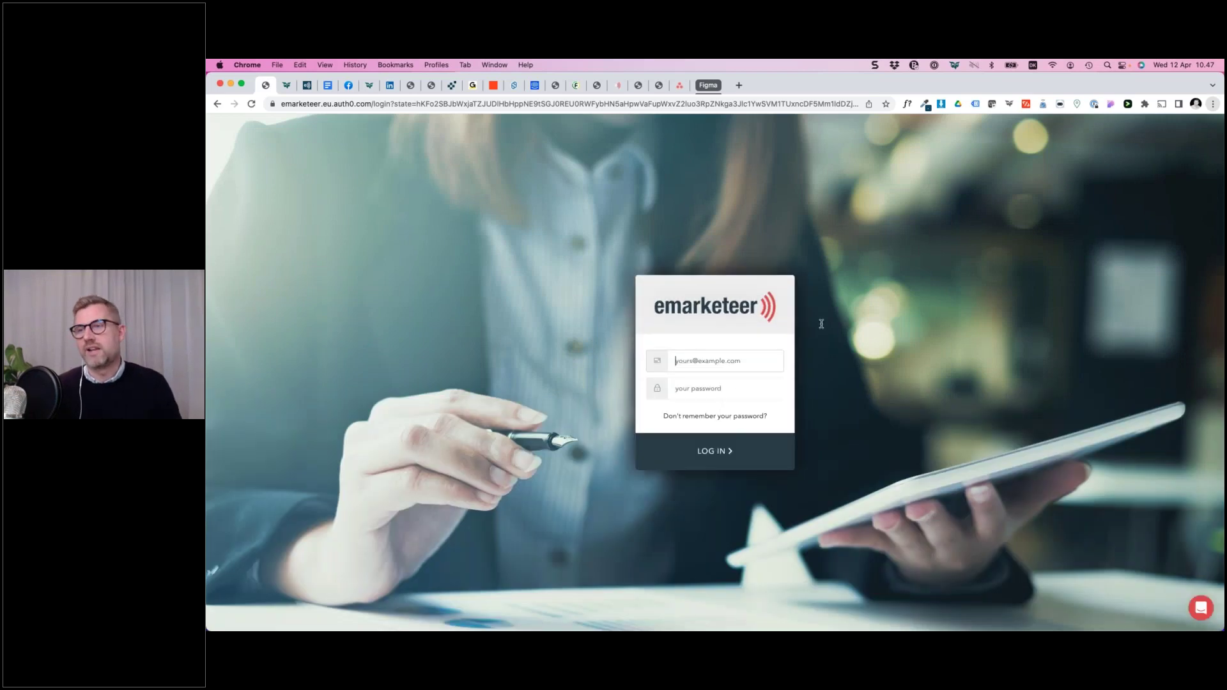
# Log in with the corrected e-mail domain and the re-entered account password.
pyautogui.doubleClick(715, 362)
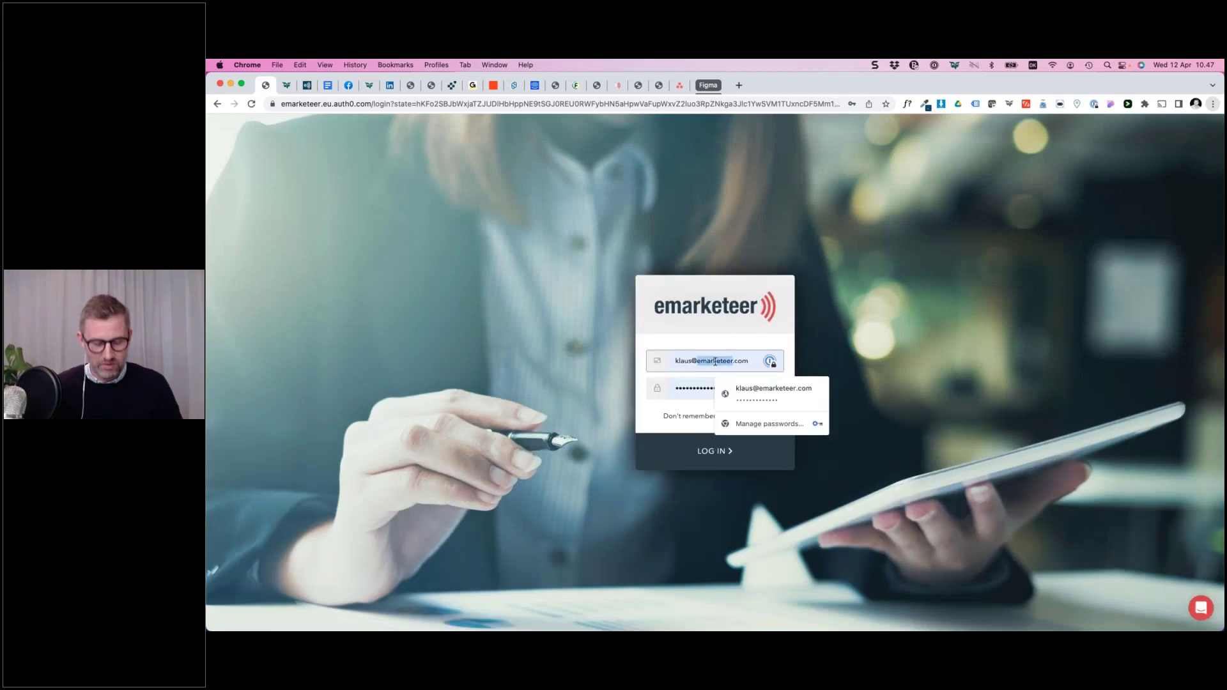
pyautogui.write('follow-up')
pyautogui.press('Return')
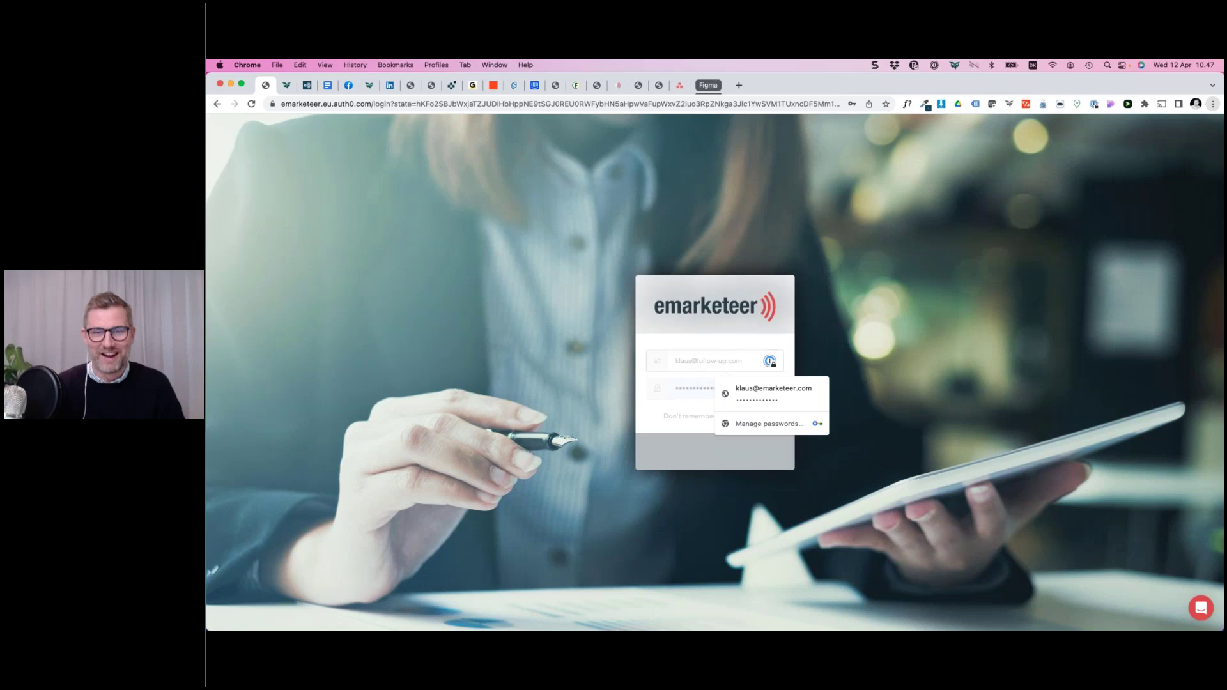
pyautogui.click(701, 401)
pyautogui.press('super+a')
pyautogui.press('BackSpace')
pyautogui.write('•••••••••••••')
pyautogui.press('Return')
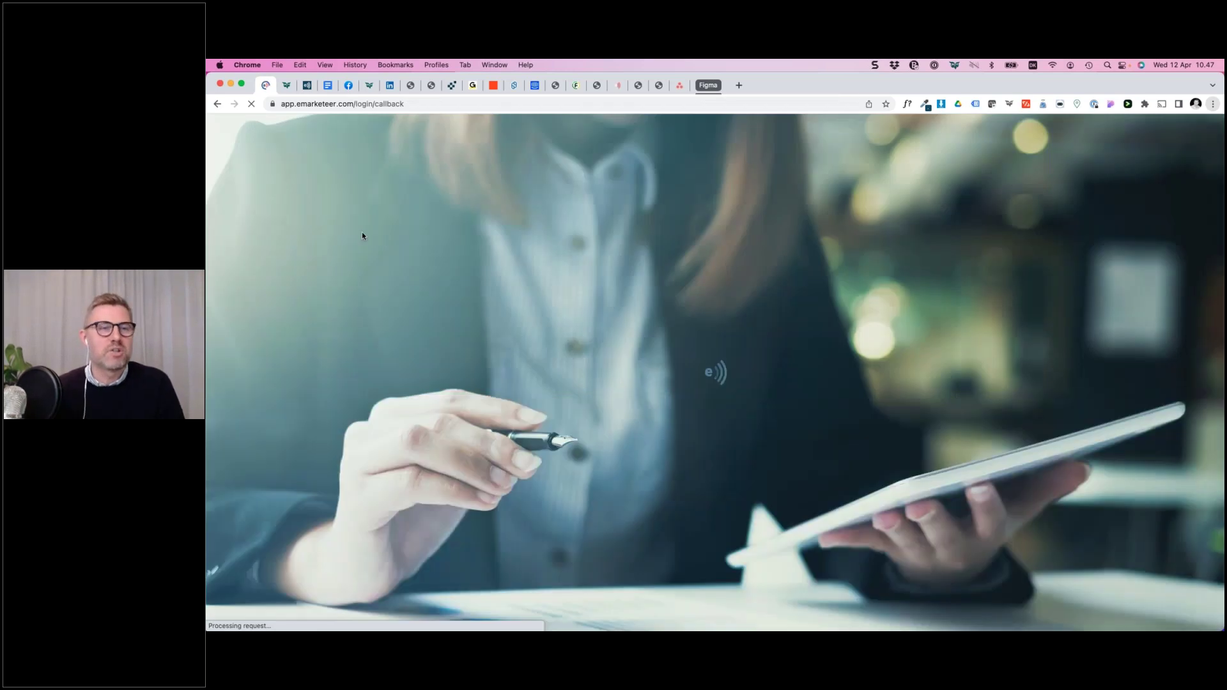
# Pick the 'eMarketeer demo' tenant from the tenant list and continue.
pyautogui.click(726, 410)
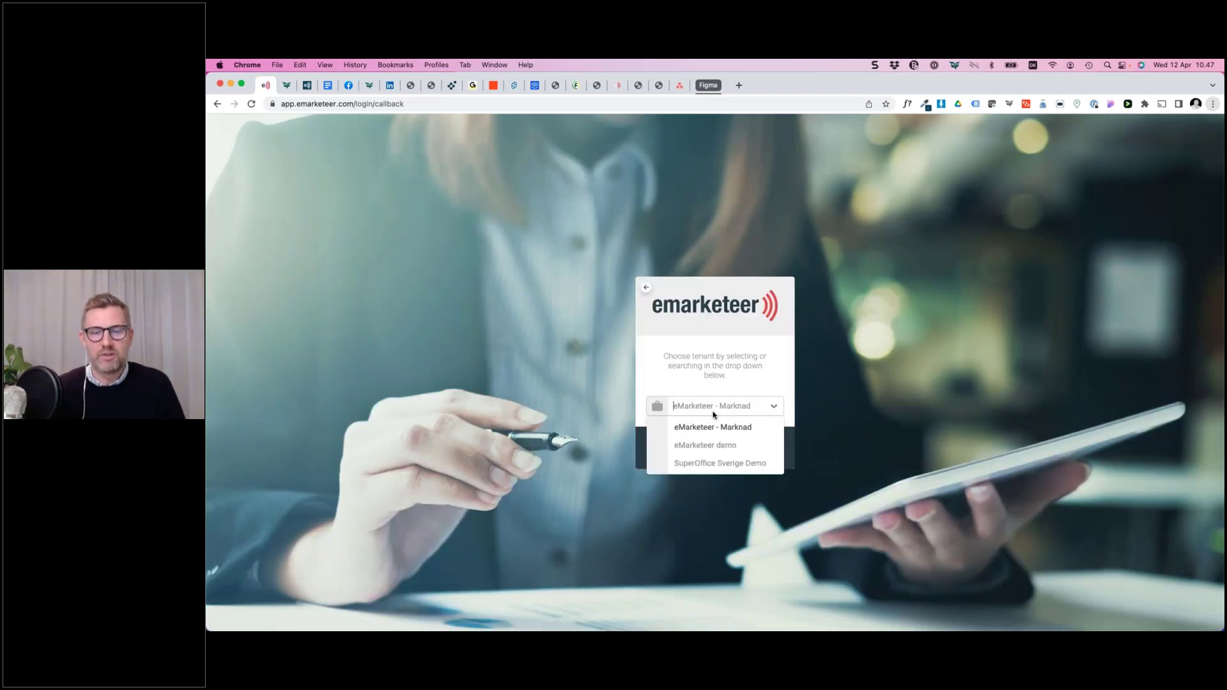
pyautogui.click(711, 447)
pyautogui.click(711, 448)
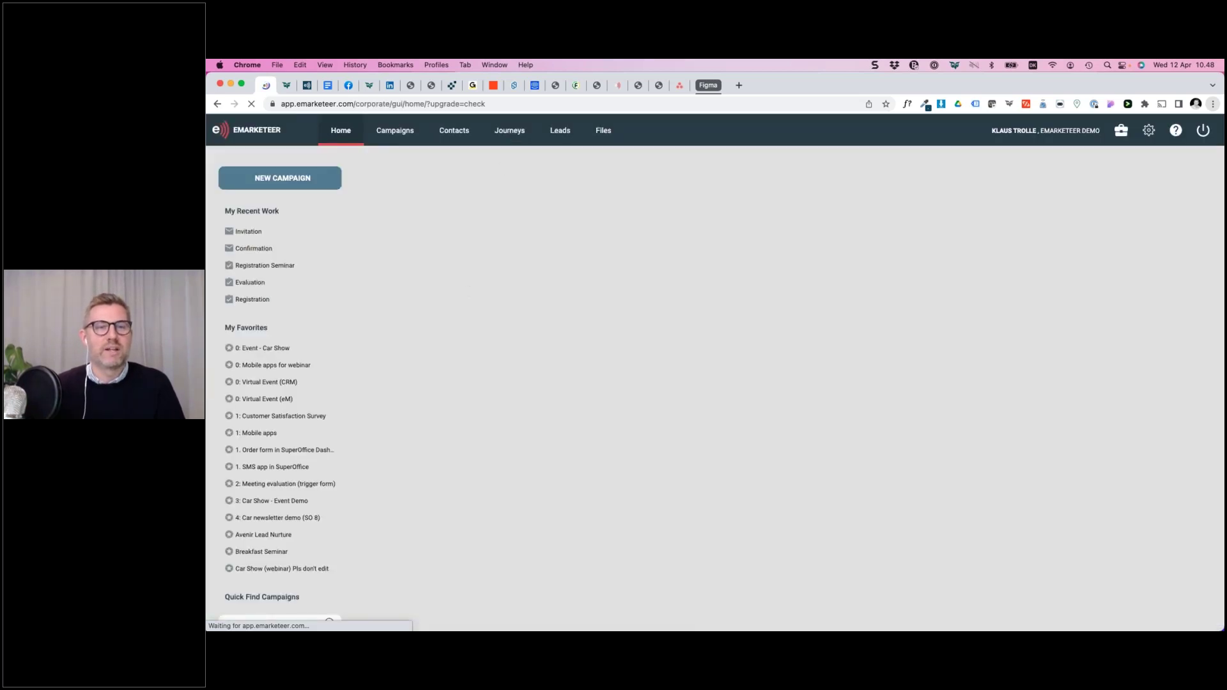
# Go to Journeys and open the paused 'Webinar Journey' to show its Filter, Send Email, Wait and If/Else steps.
pyautogui.click(509, 130)
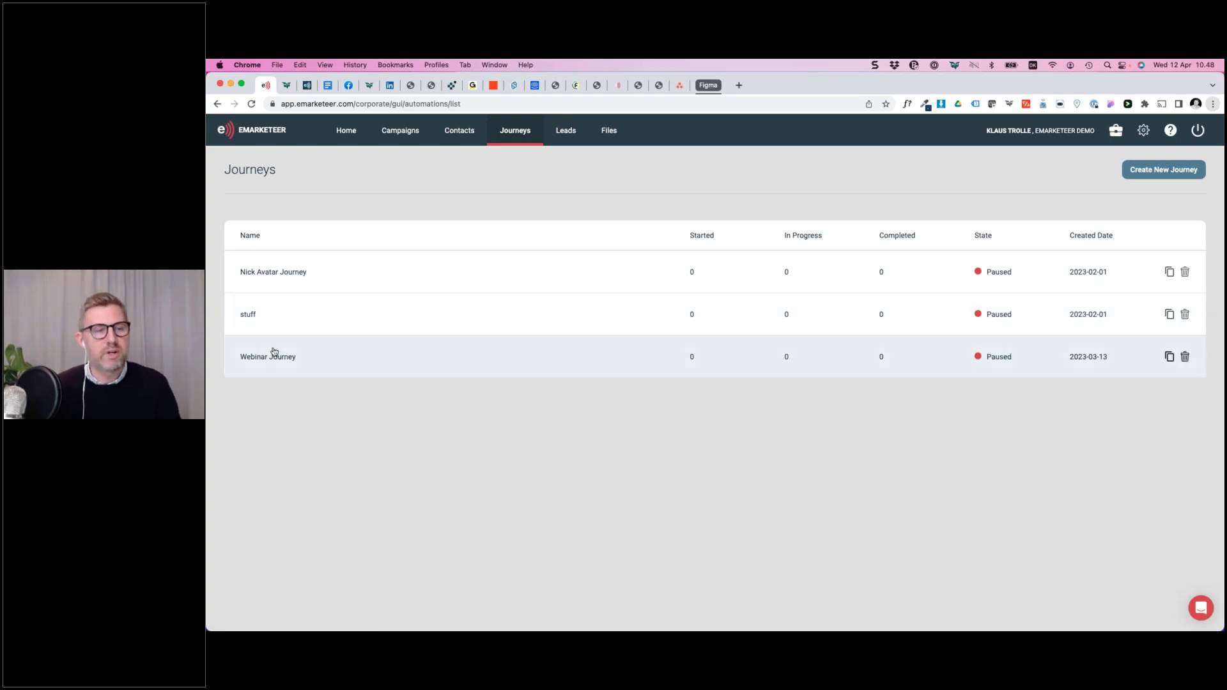
pyautogui.click(302, 366)
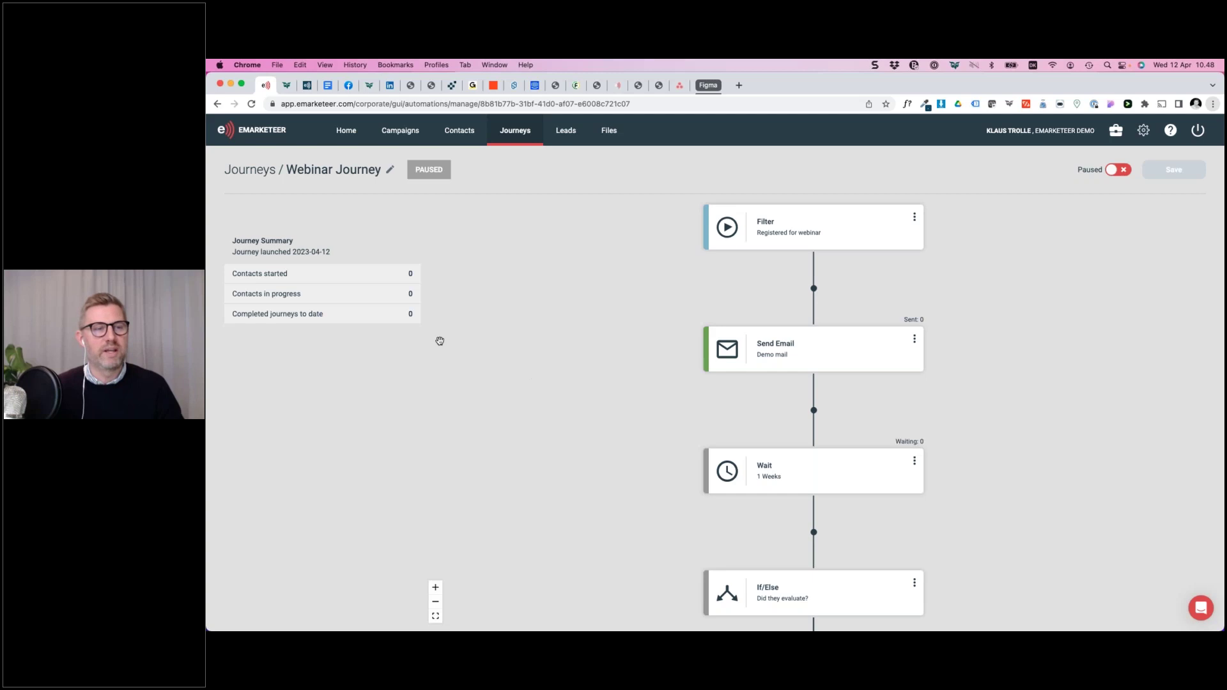
pyautogui.moveTo(635, 439); pyautogui.dragTo(548, 183)
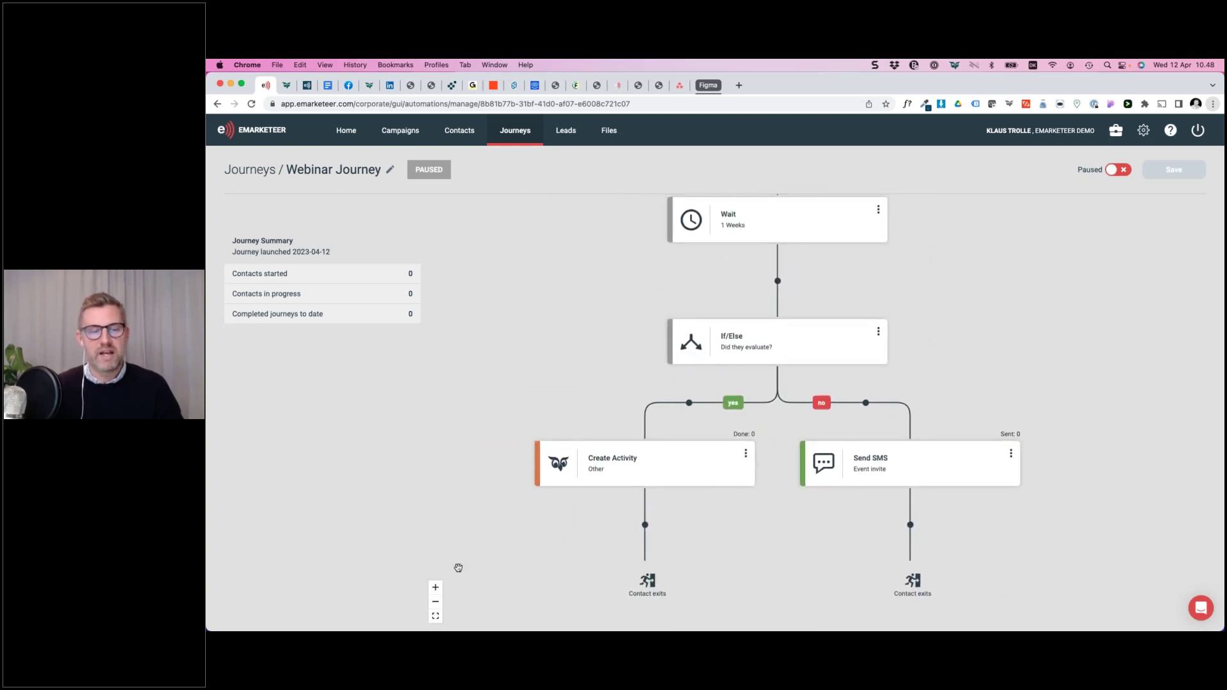
pyautogui.click(435, 602)
pyautogui.click(435, 602)
pyautogui.click(435, 603)
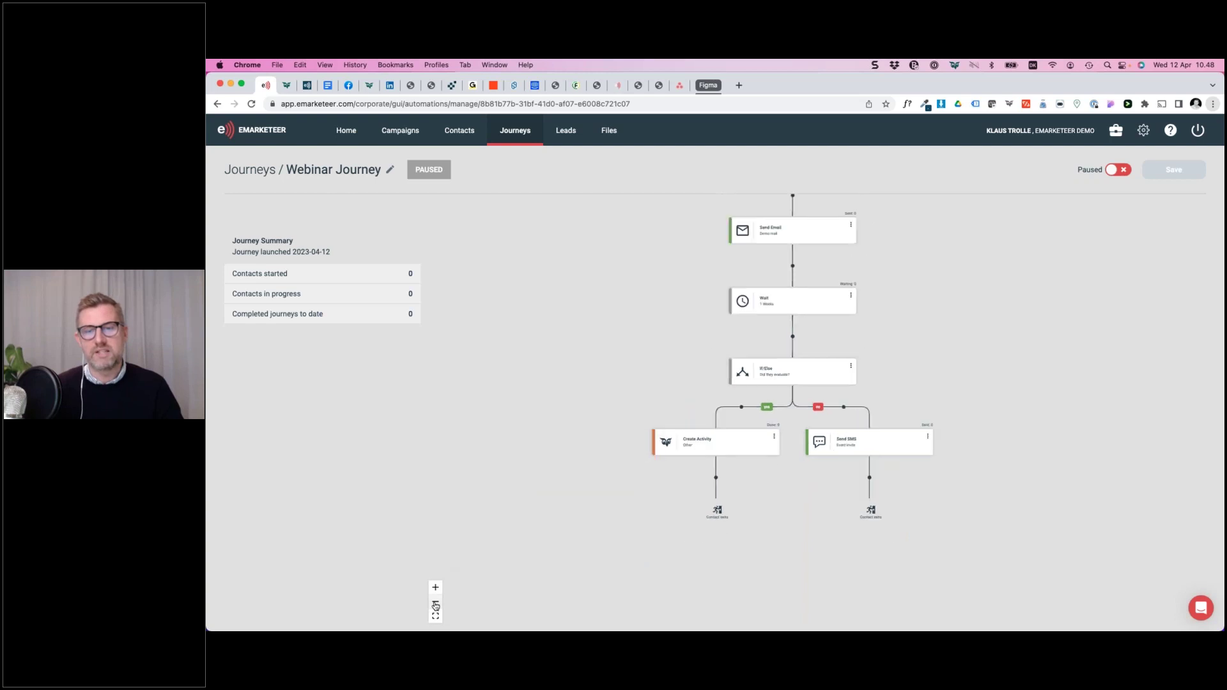
pyautogui.click(435, 602)
pyautogui.click(436, 617)
pyautogui.scroll(3, 767, 317)
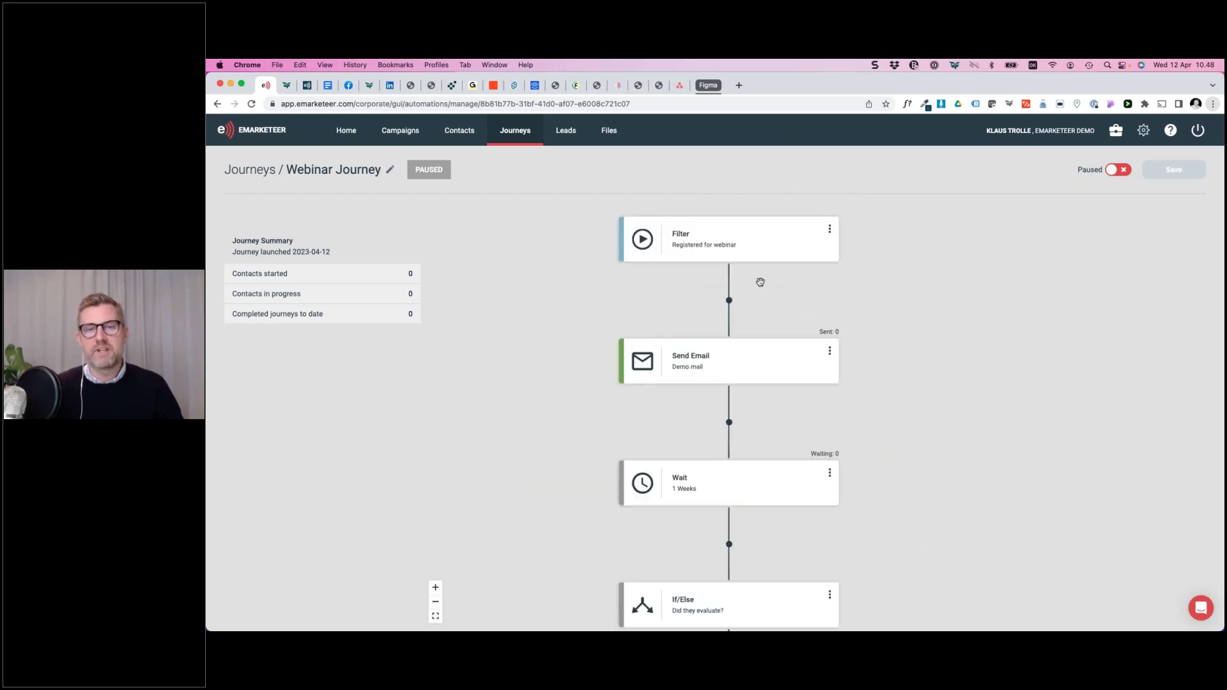
pyautogui.moveTo(760, 282); pyautogui.dragTo(761, 319)
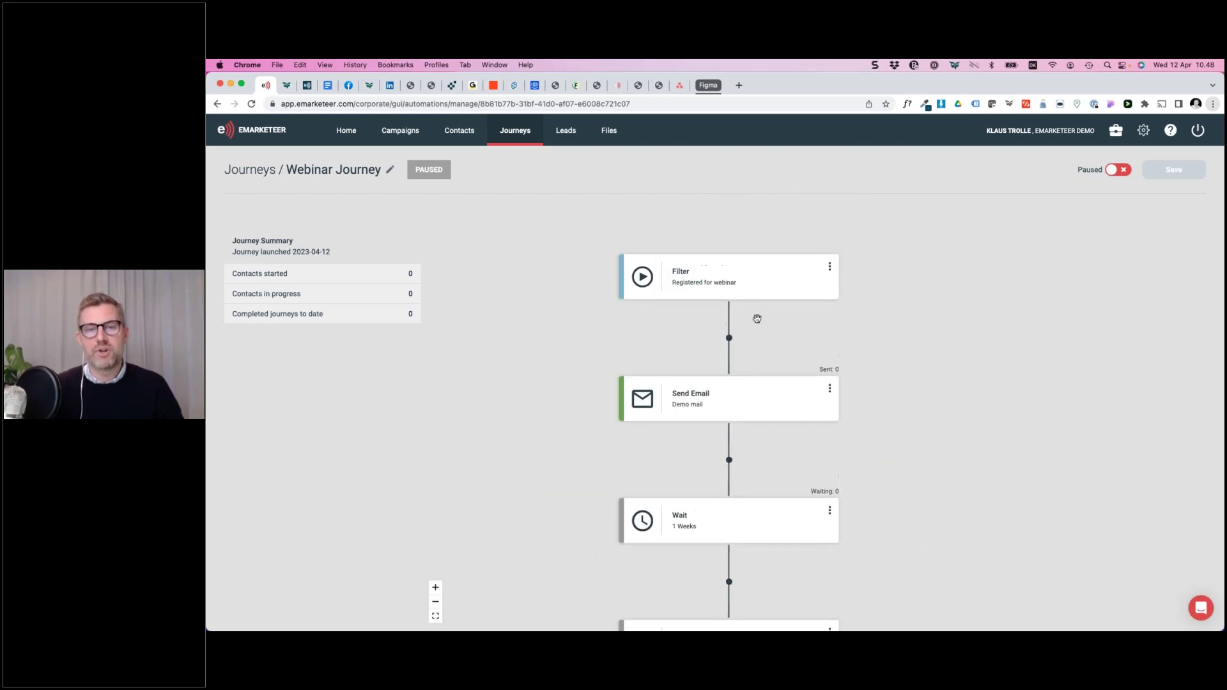
pyautogui.click(717, 285)
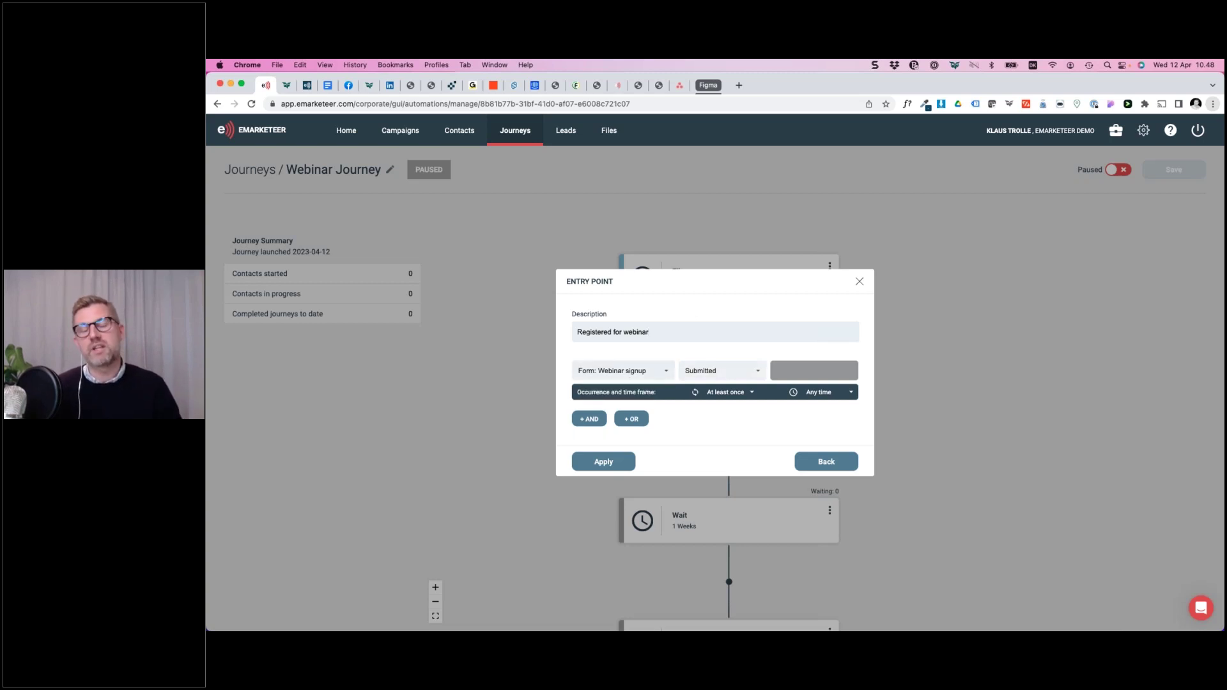
pyautogui.click(859, 283)
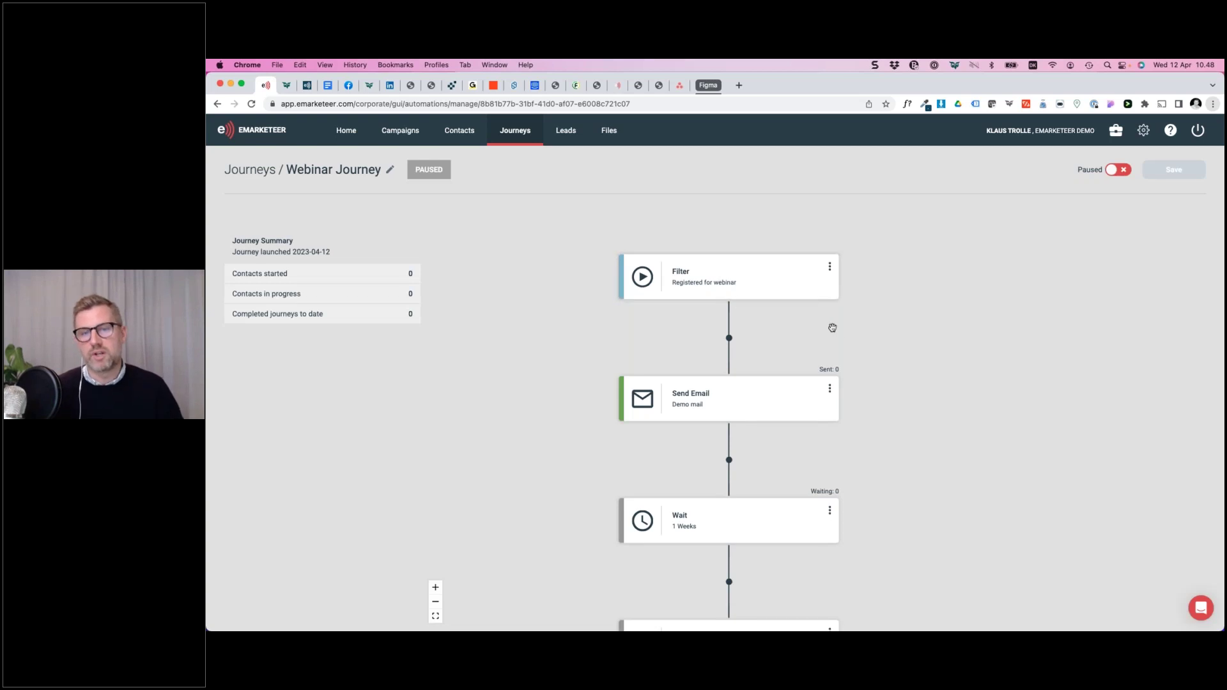
pyautogui.scroll(-3, 868, 344)
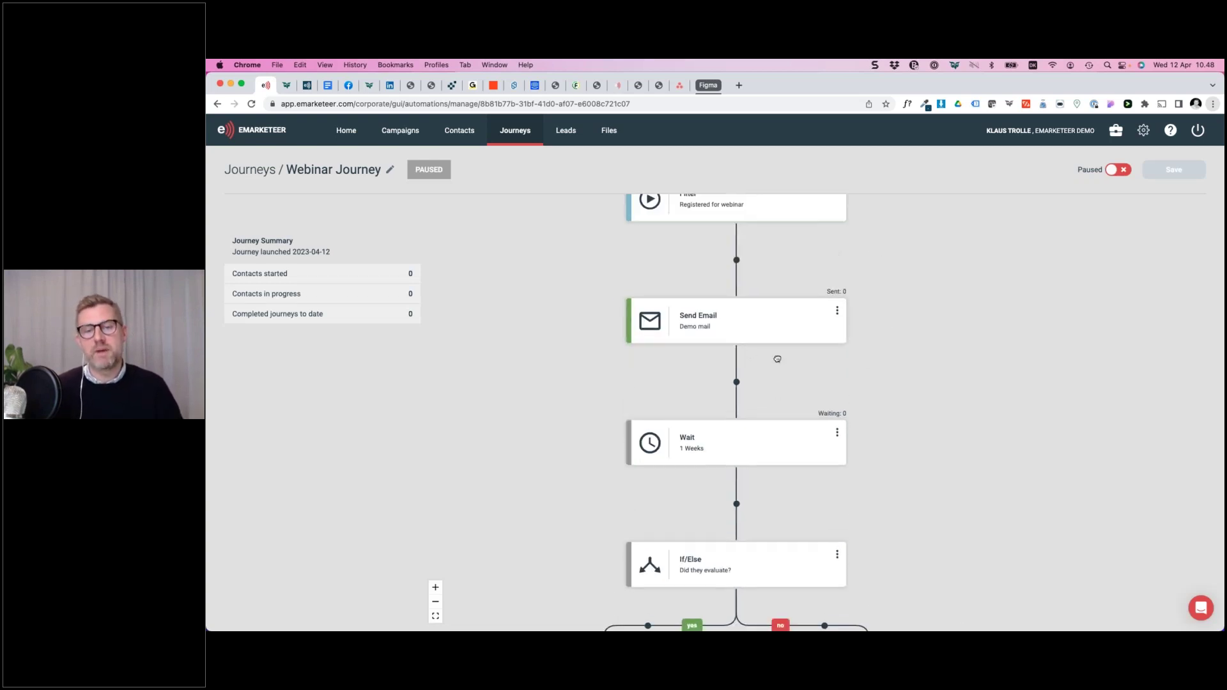
pyautogui.scroll(-2, 729, 351)
pyautogui.click(727, 356)
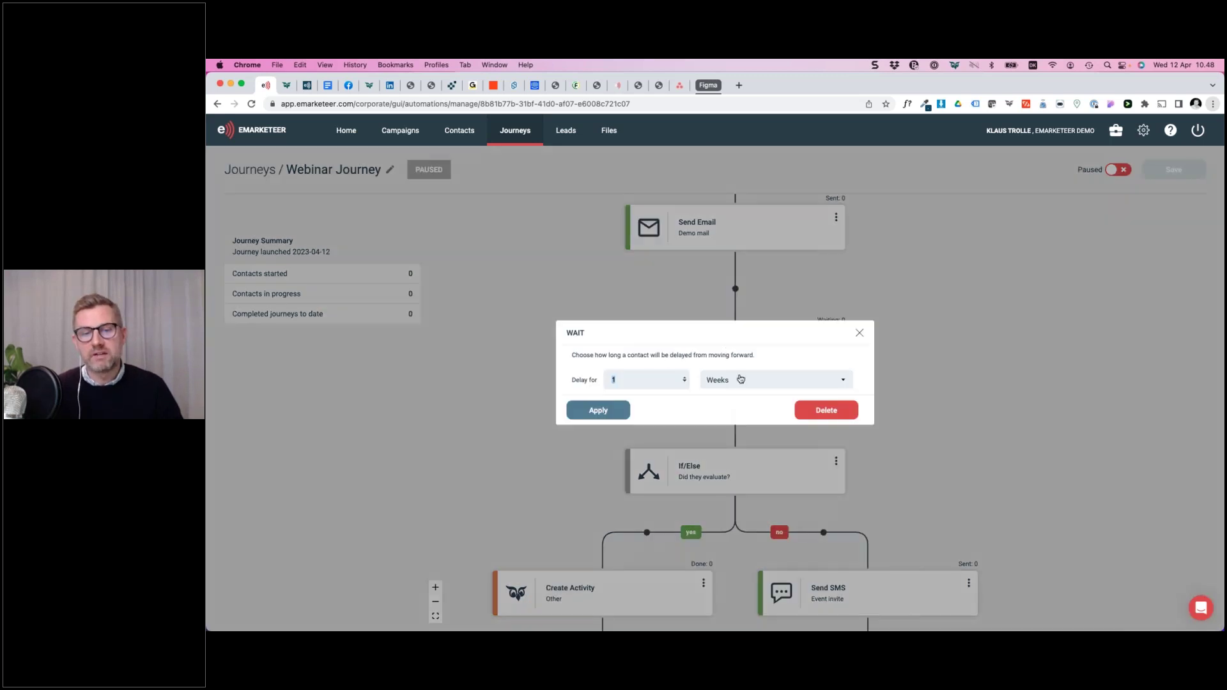
pyautogui.click(741, 380)
pyautogui.click(741, 380)
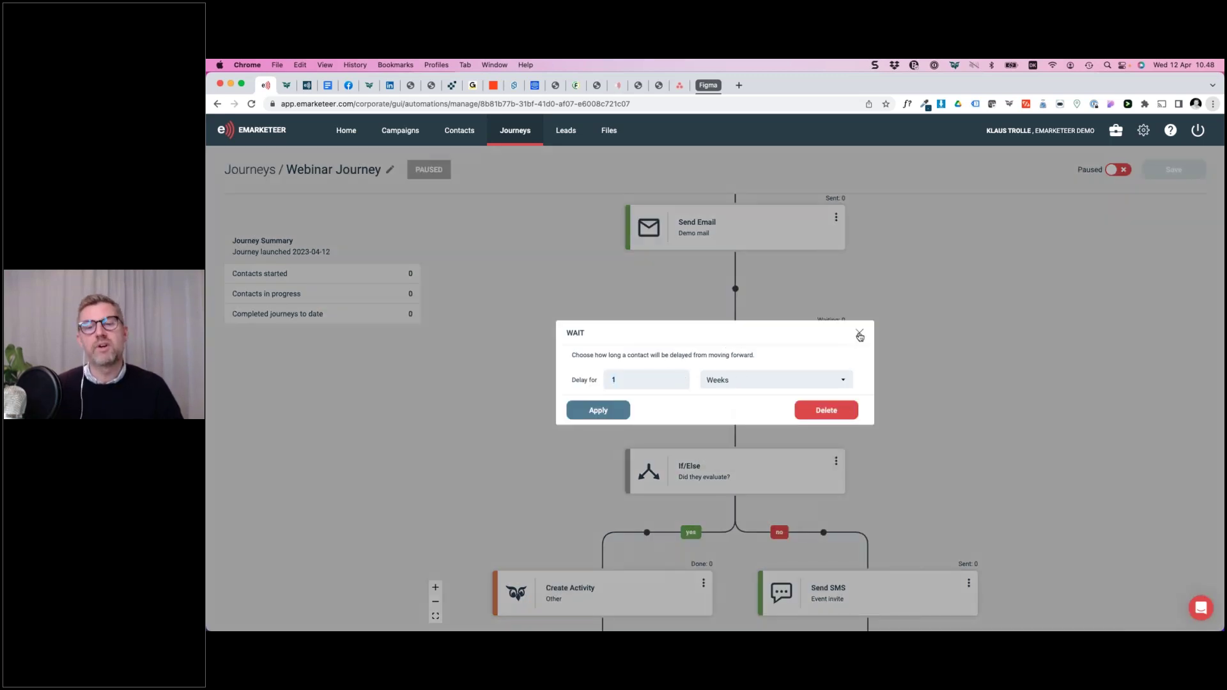
pyautogui.click(859, 334)
pyautogui.rightClick(887, 422)
pyautogui.press('Escape')
pyautogui.scroll(-3, 885, 425)
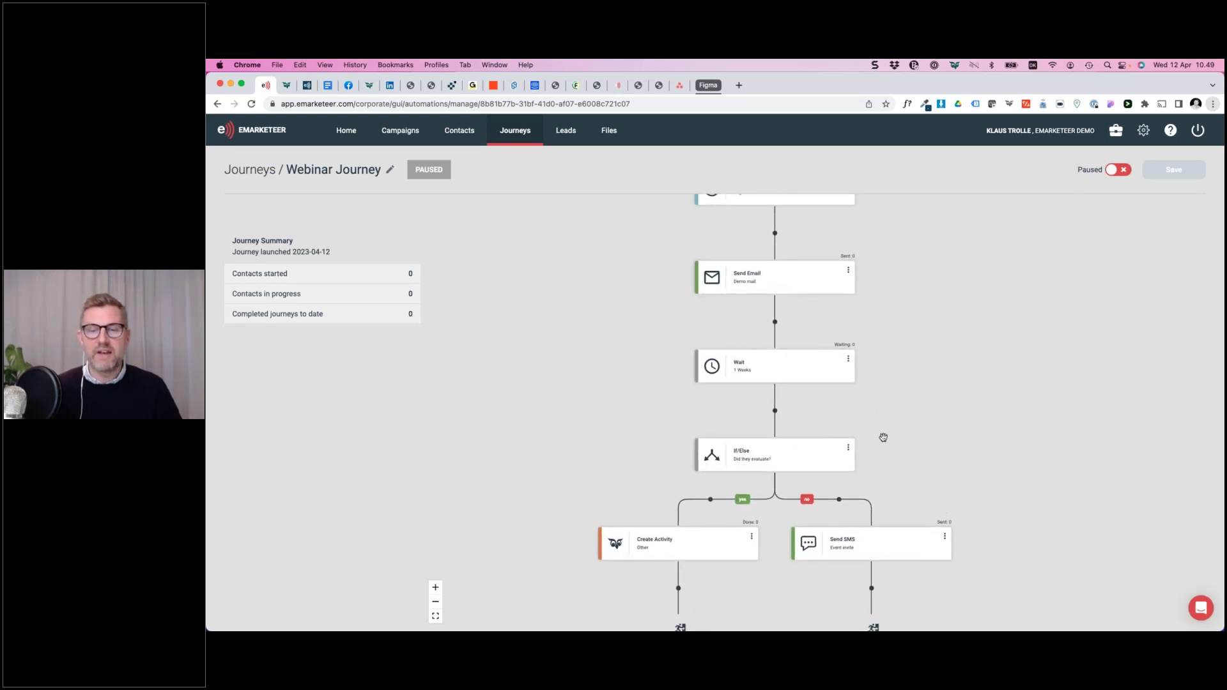
pyautogui.scroll(-4, 882, 433)
pyautogui.scroll(2, 763, 315)
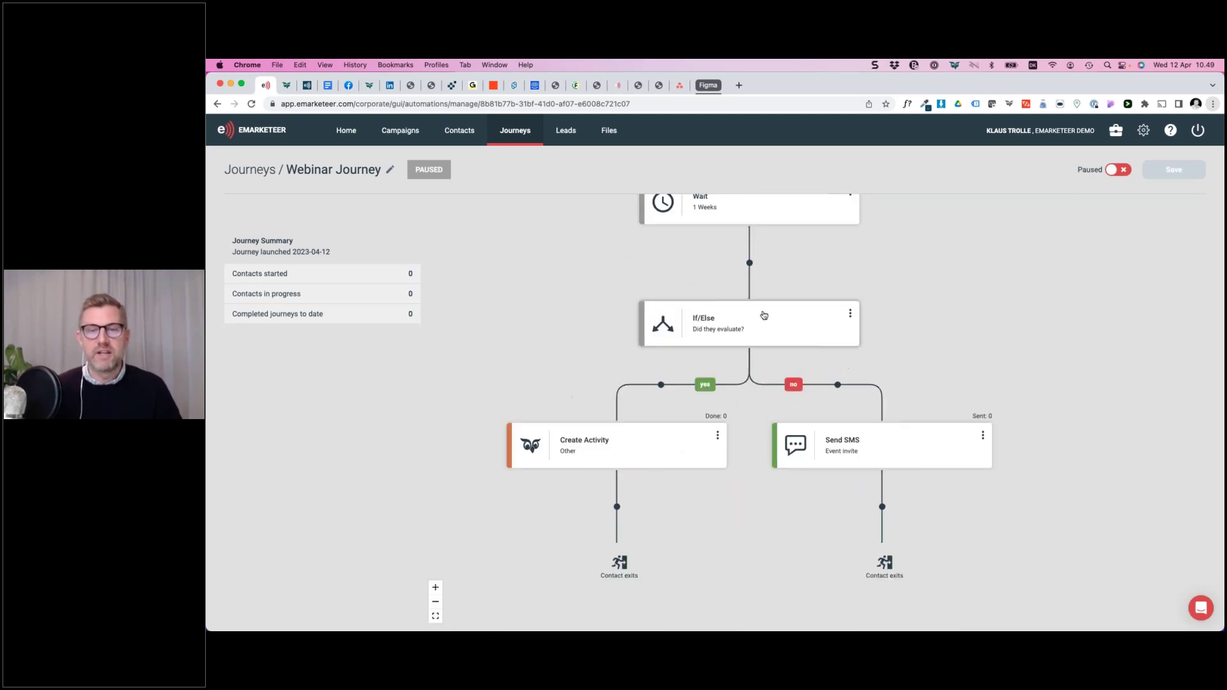
pyautogui.click(732, 321)
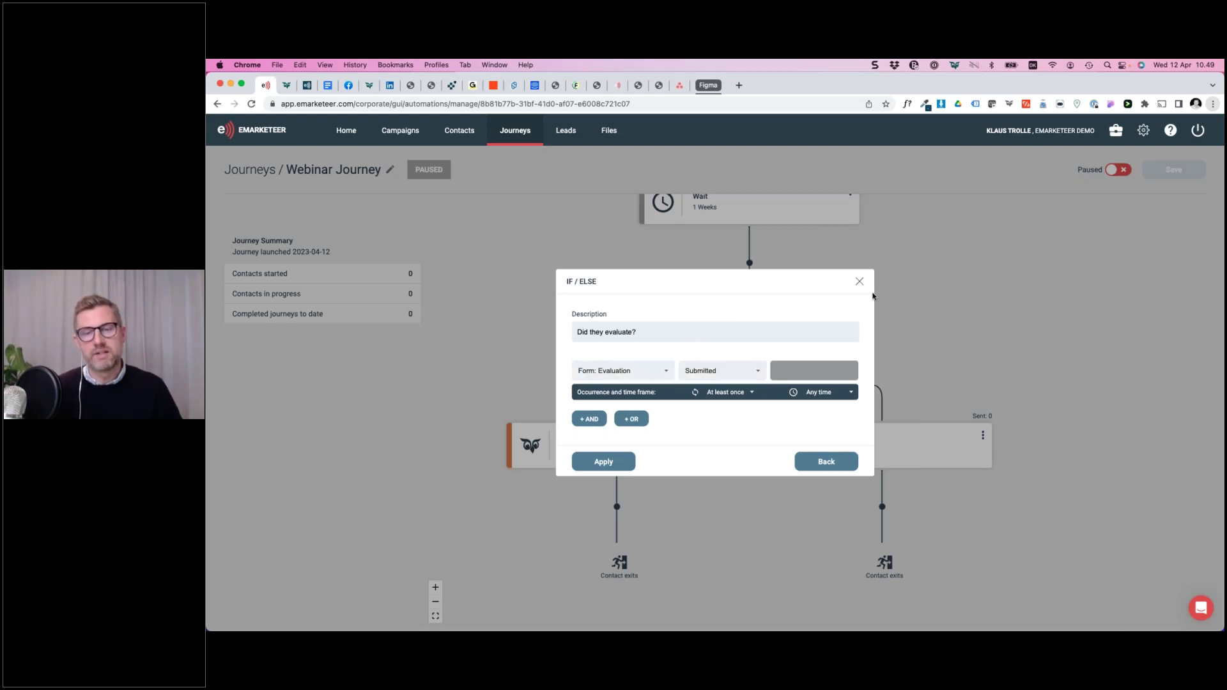
pyautogui.click(859, 281)
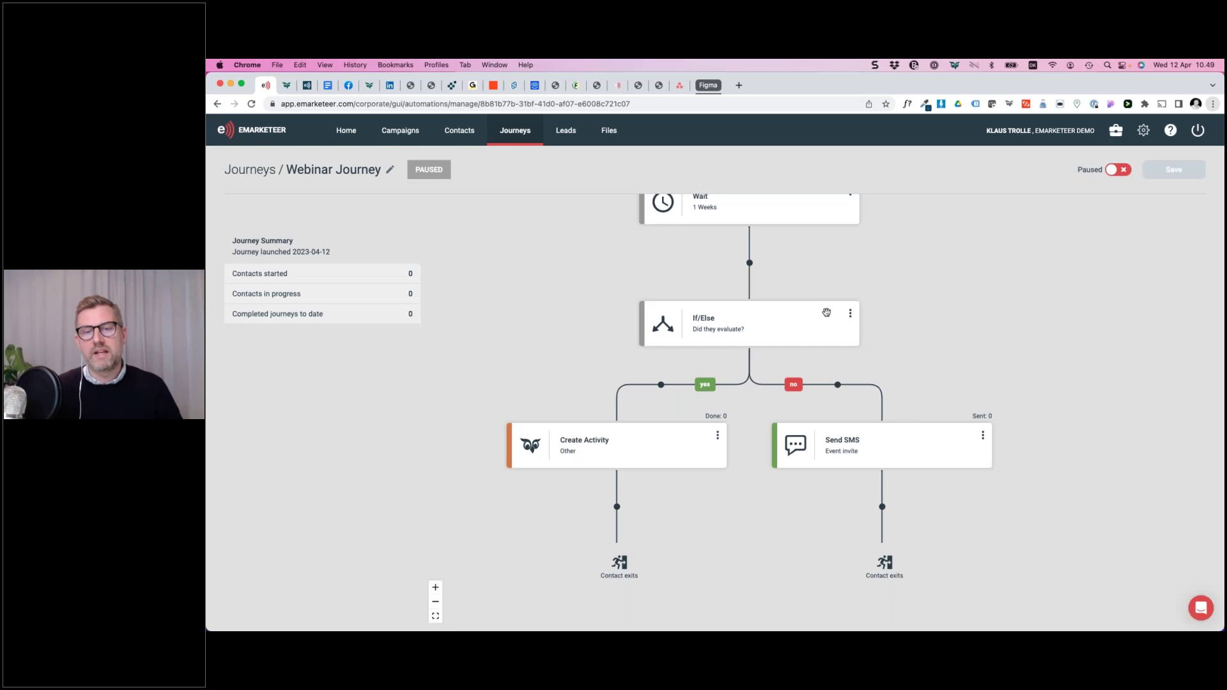
pyautogui.click(595, 445)
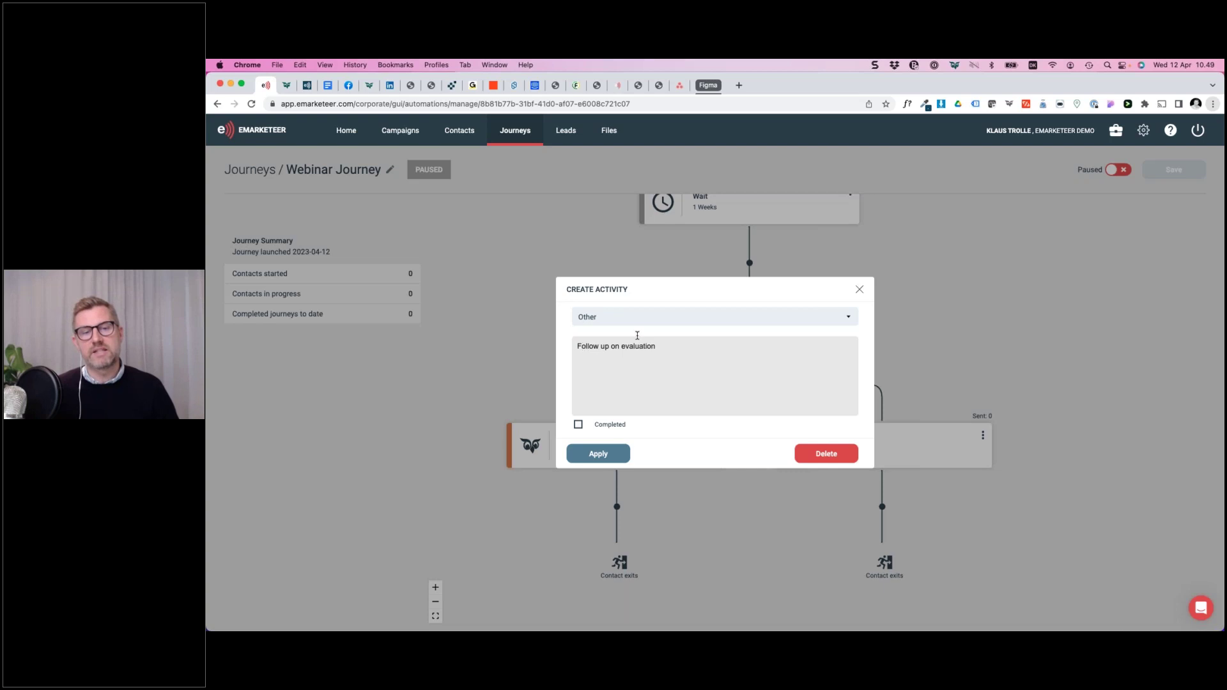
pyautogui.click(859, 289)
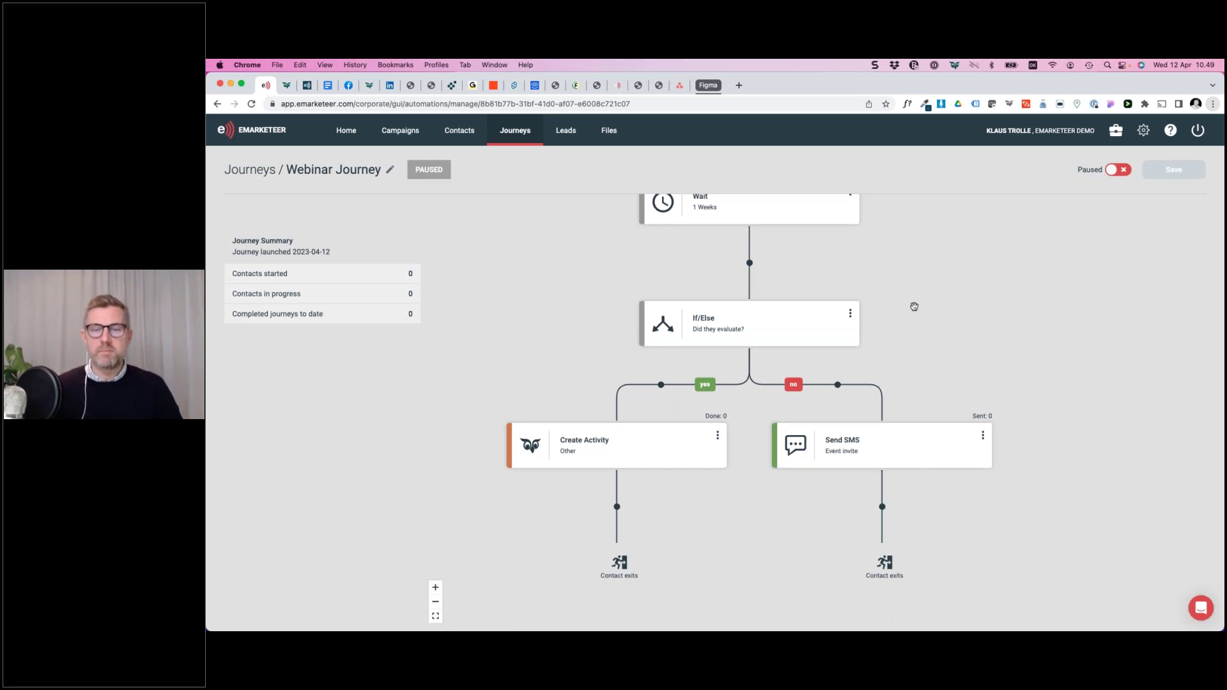
pyautogui.scroll(2, 913, 342)
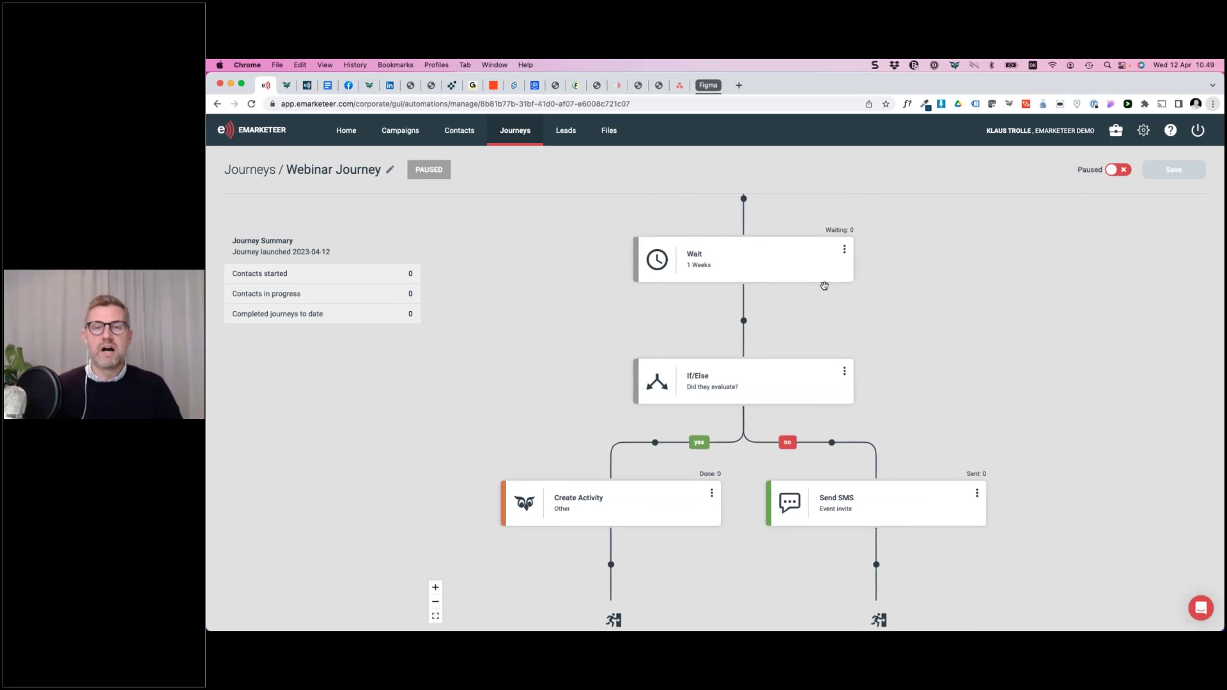
pyautogui.scroll(5, 912, 332)
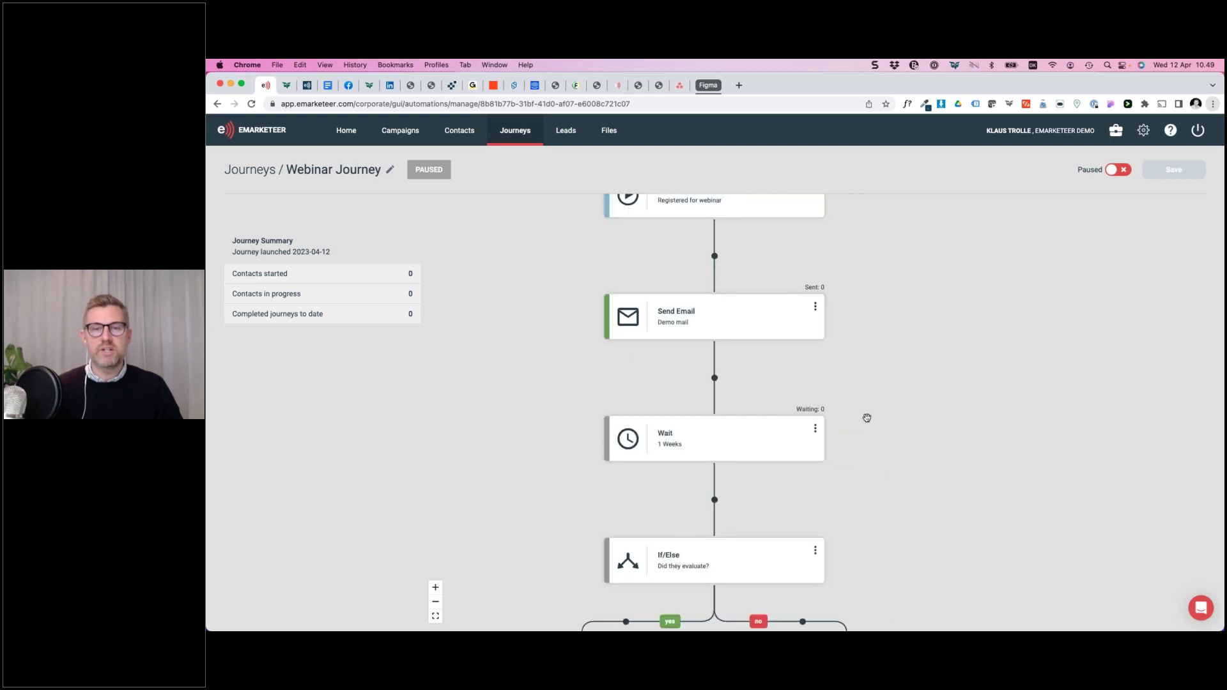
pyautogui.scroll(-2, 770, 447)
pyautogui.scroll(-2, 799, 409)
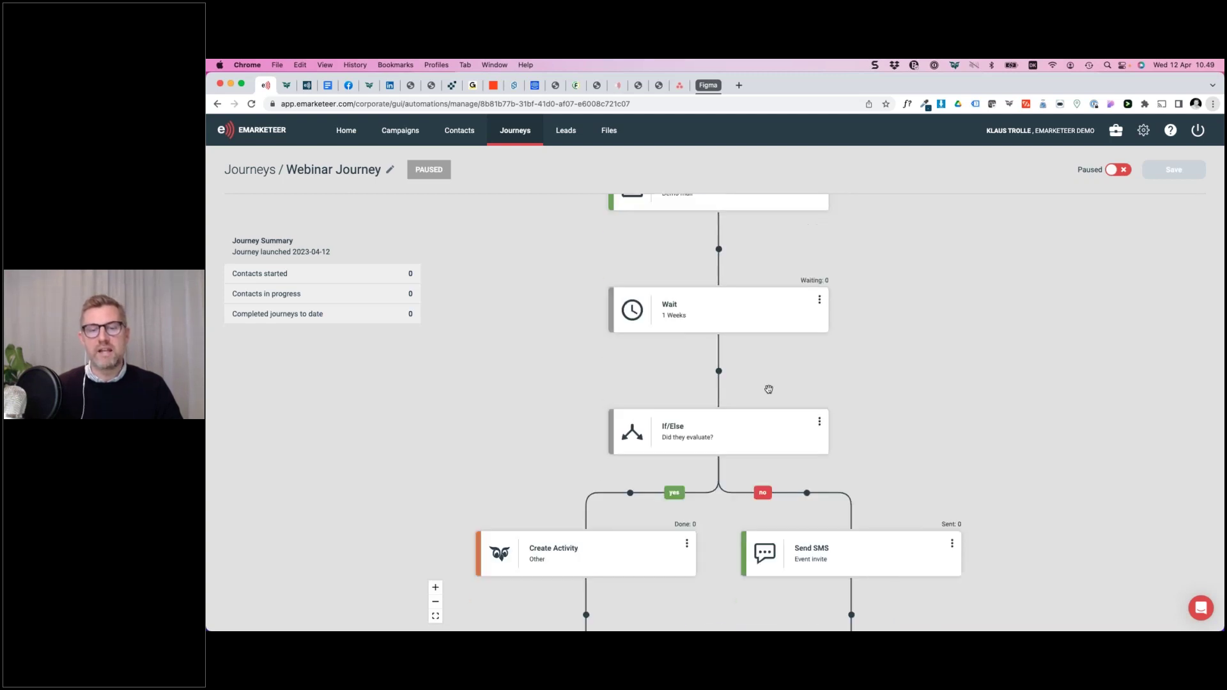
pyautogui.scroll(-4, 903, 353)
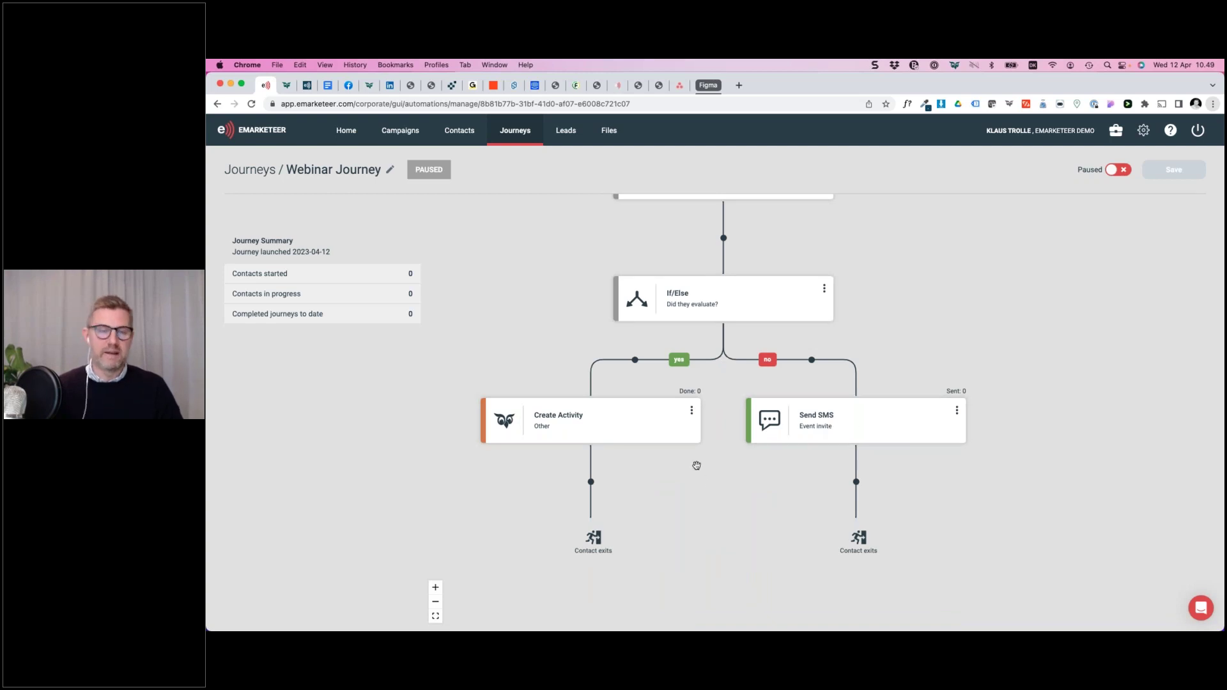
pyautogui.scroll(2, 694, 531)
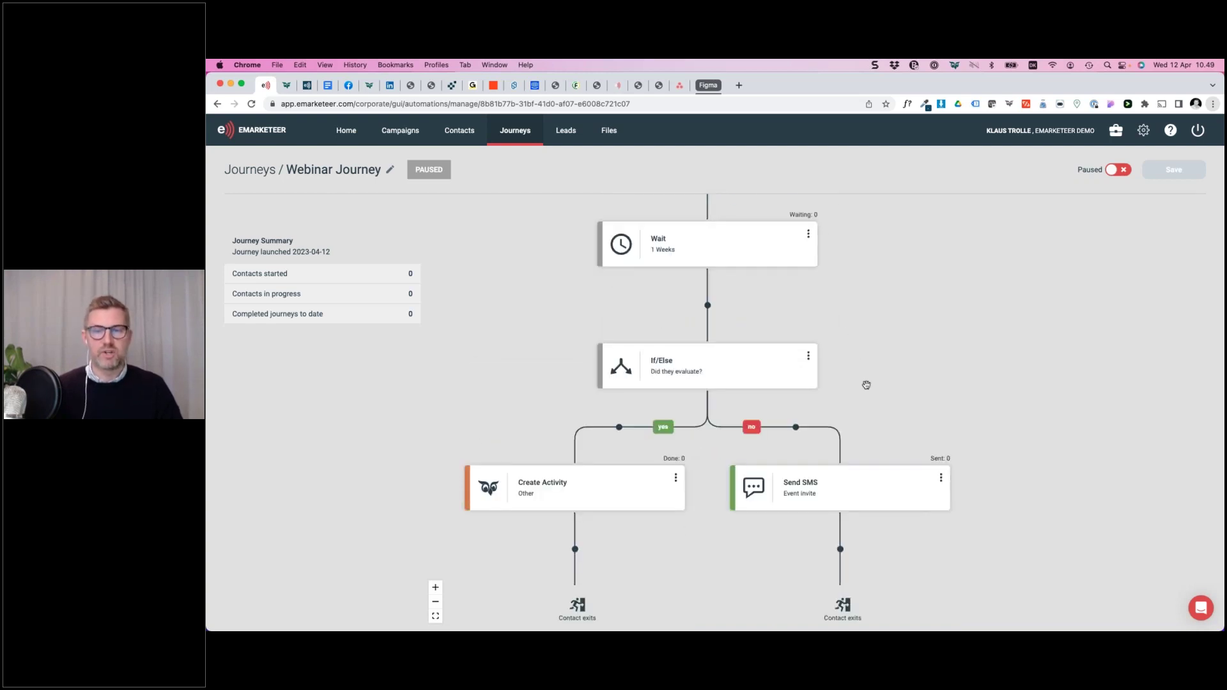
pyautogui.scroll(-3, 866, 384)
pyautogui.scroll(2, 879, 353)
pyautogui.scroll(3, 808, 356)
pyautogui.moveTo(746, 354)
pyautogui.click(746, 354)
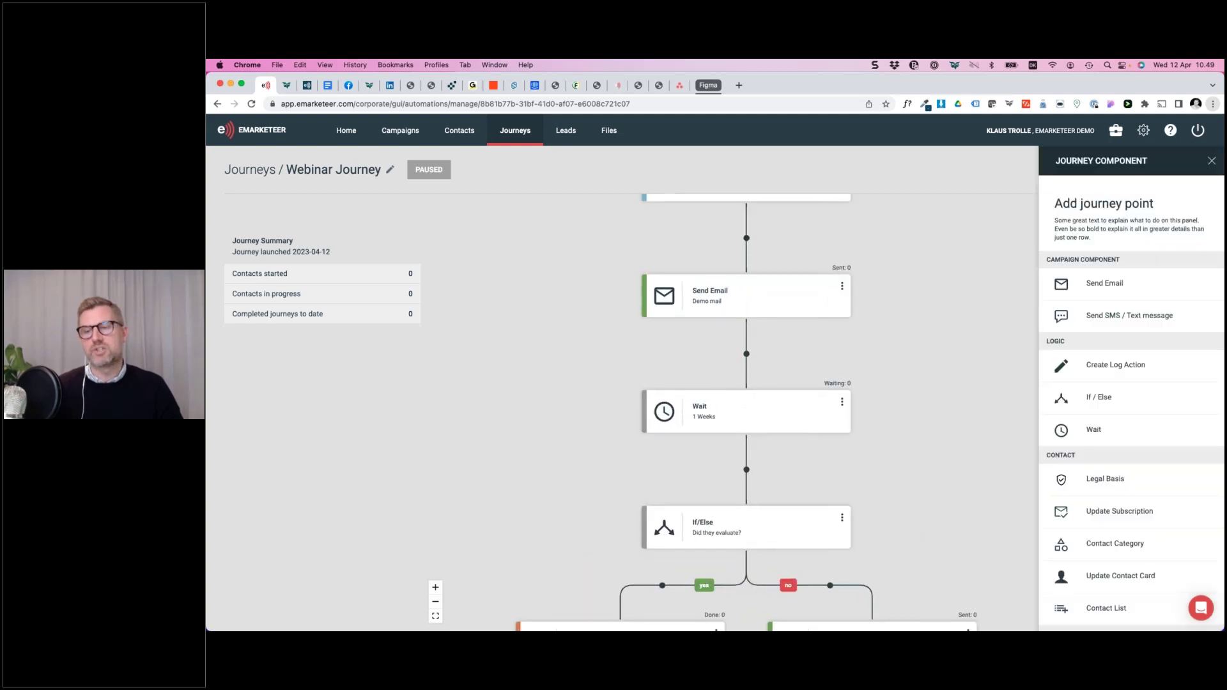
pyautogui.scroll(-3, 1131, 384)
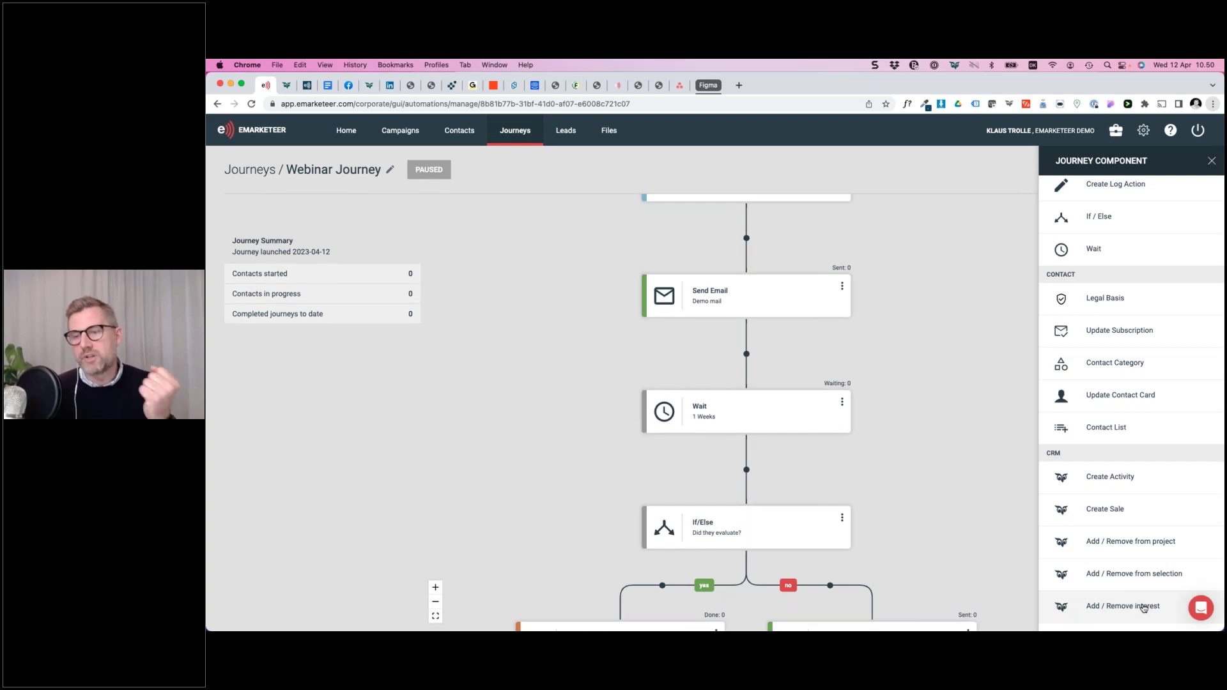
pyautogui.scroll(3, 1144, 608)
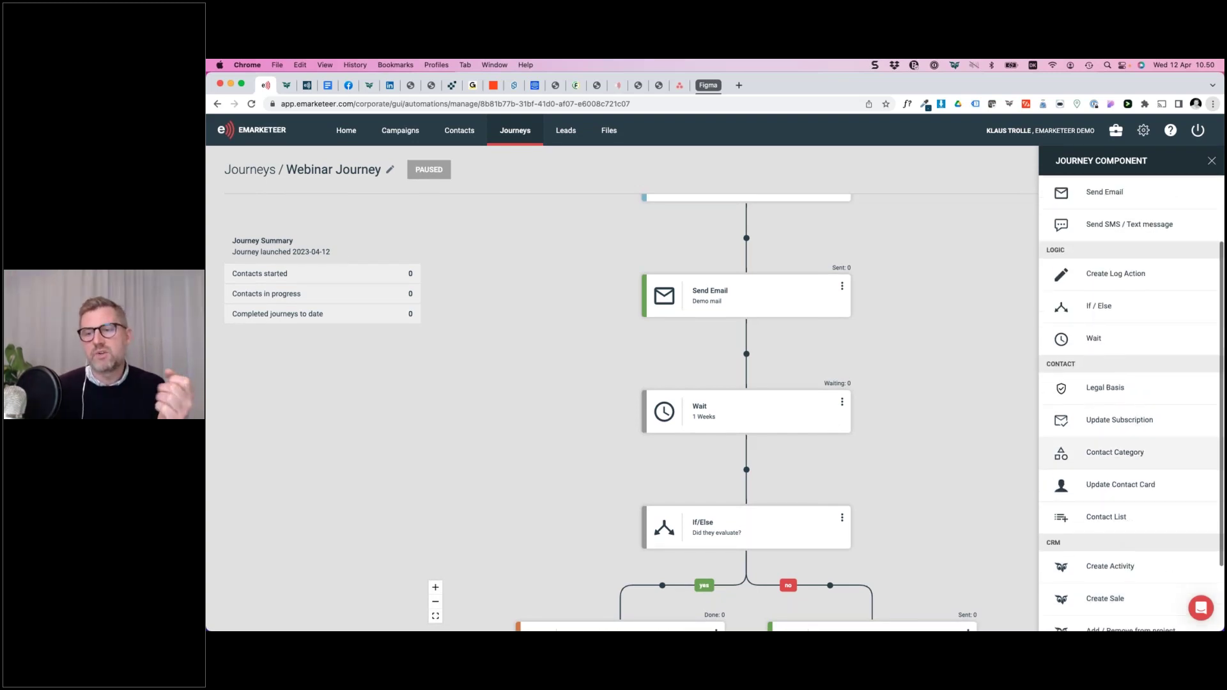
pyautogui.scroll(3, 1147, 468)
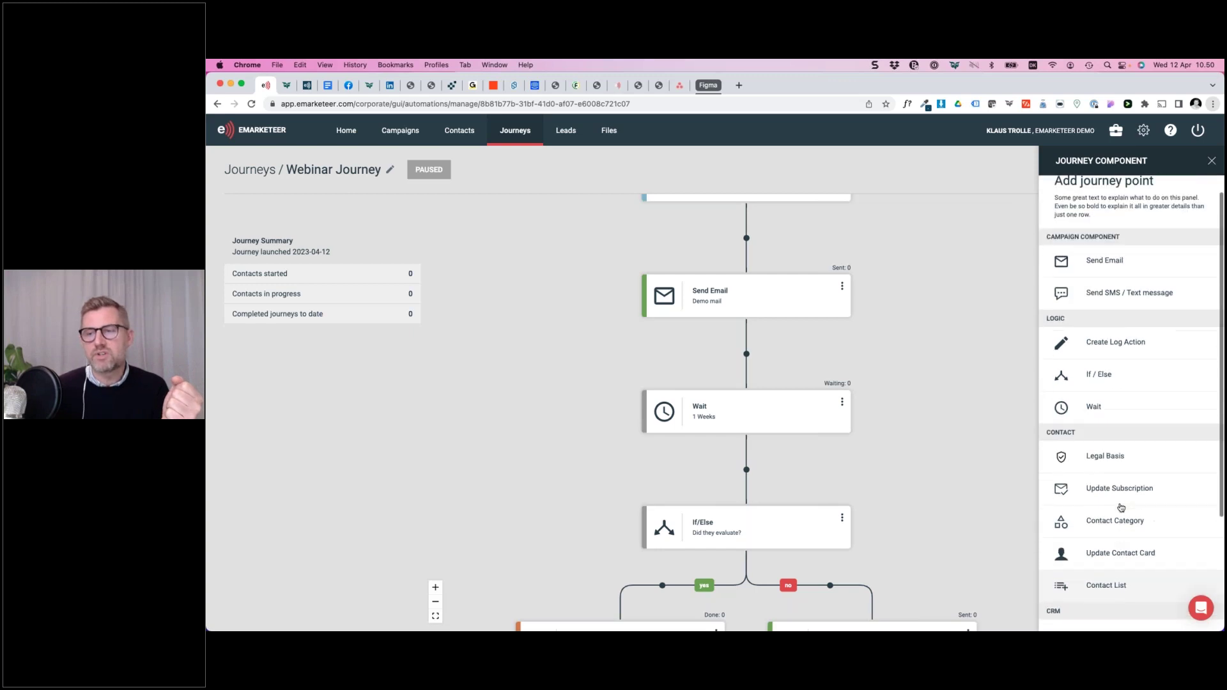
pyautogui.scroll(-2, 1118, 233)
pyautogui.scroll(2, 1090, 241)
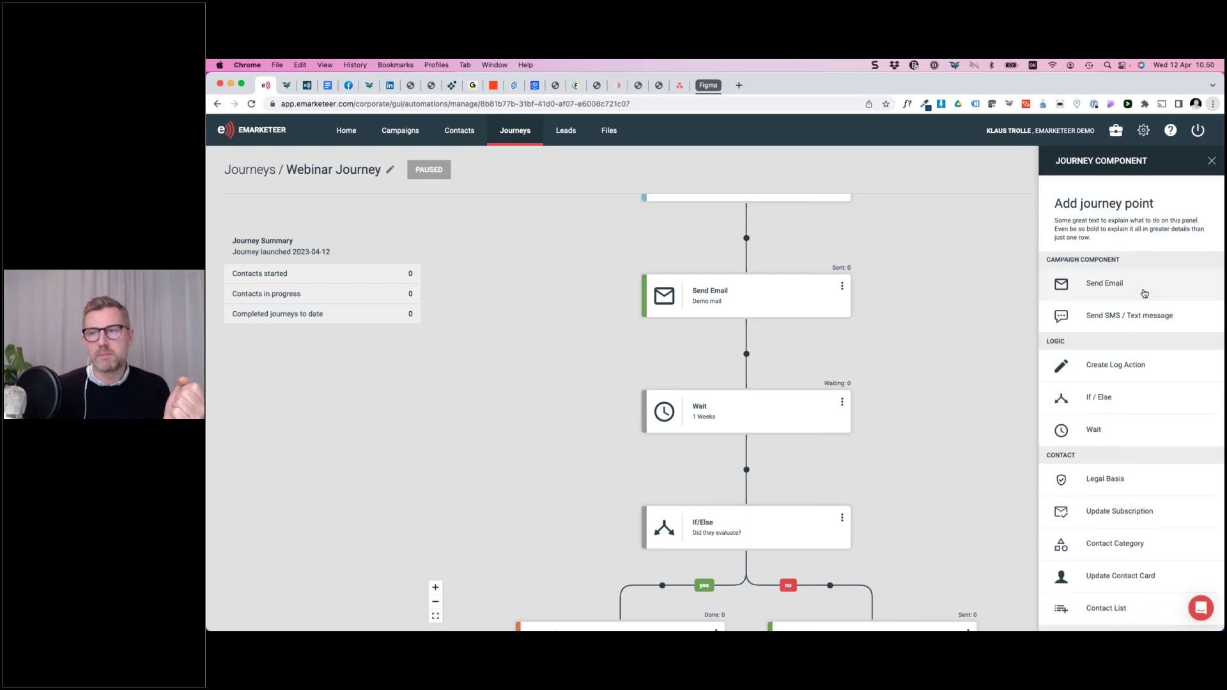
pyautogui.click(1017, 324)
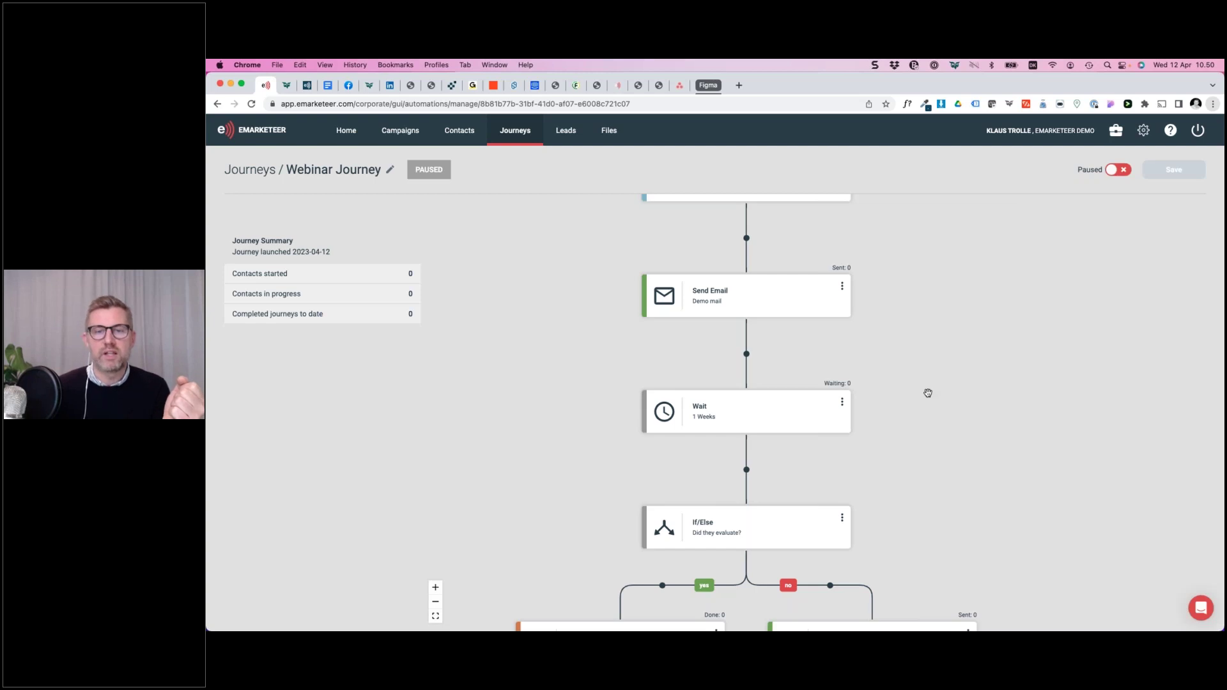
# Pan the journey canvas to show the If/Else branches, Contact exits endpoints and the top Filter step.
pyautogui.scroll(3, 907, 460)
pyautogui.scroll(-1, 894, 447)
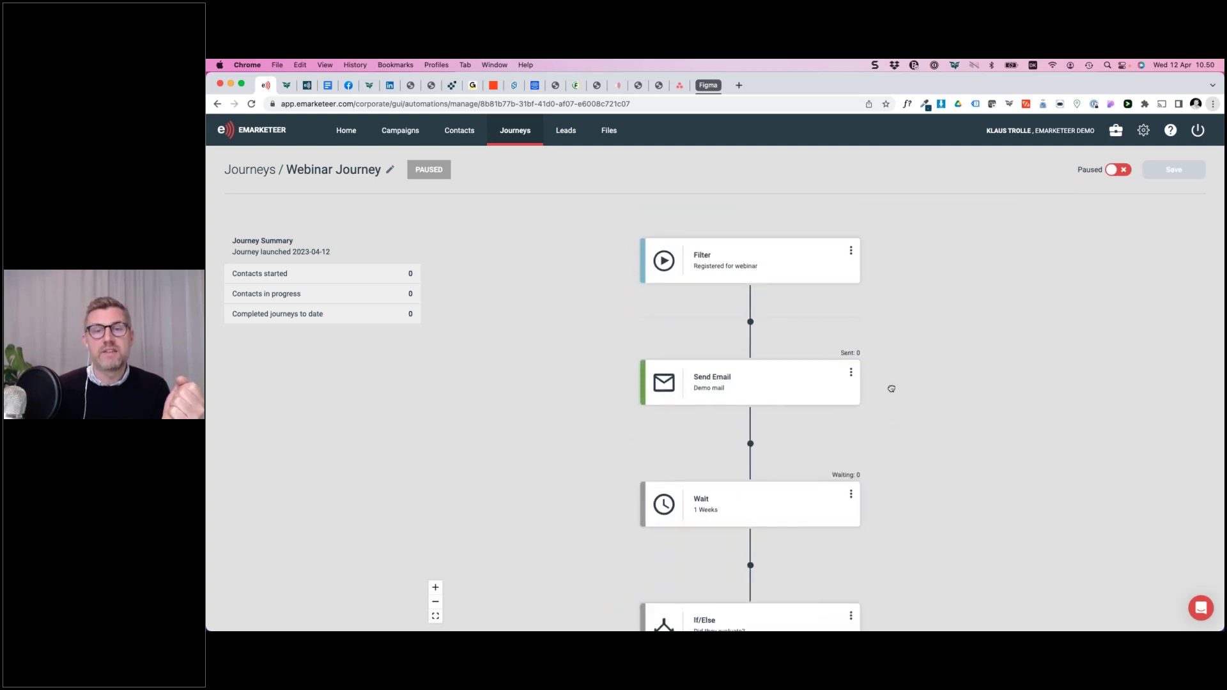
pyautogui.scroll(-1, 894, 408)
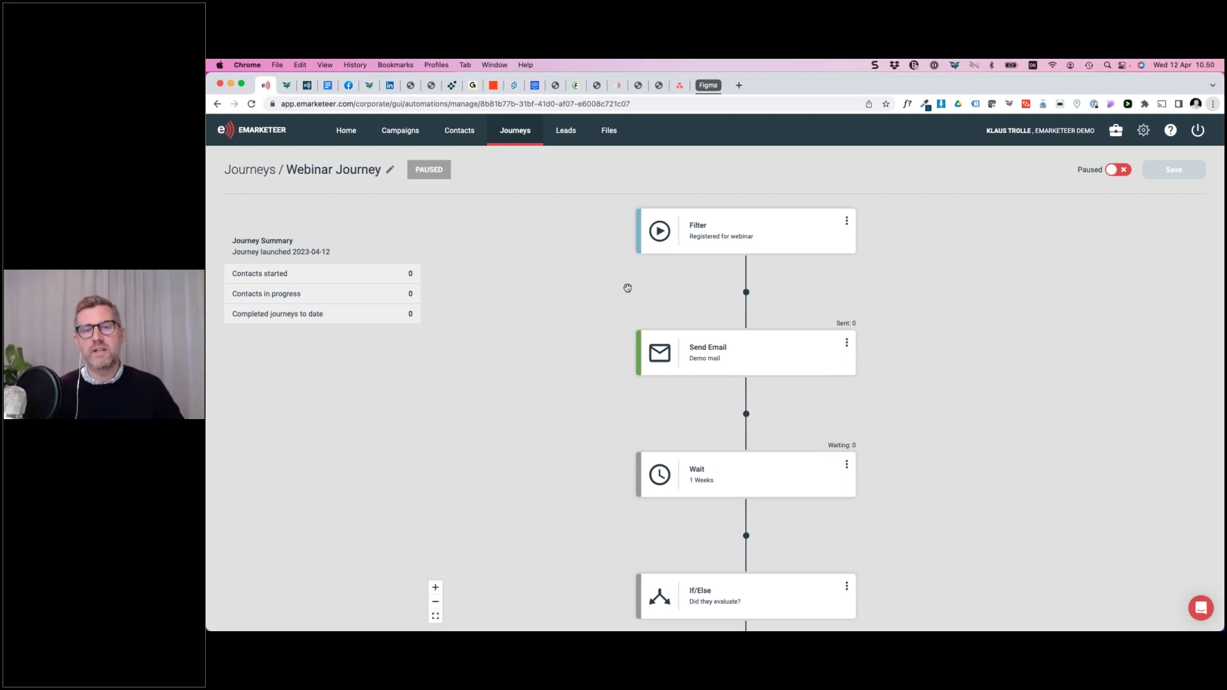
pyautogui.scroll(-2, 617, 401)
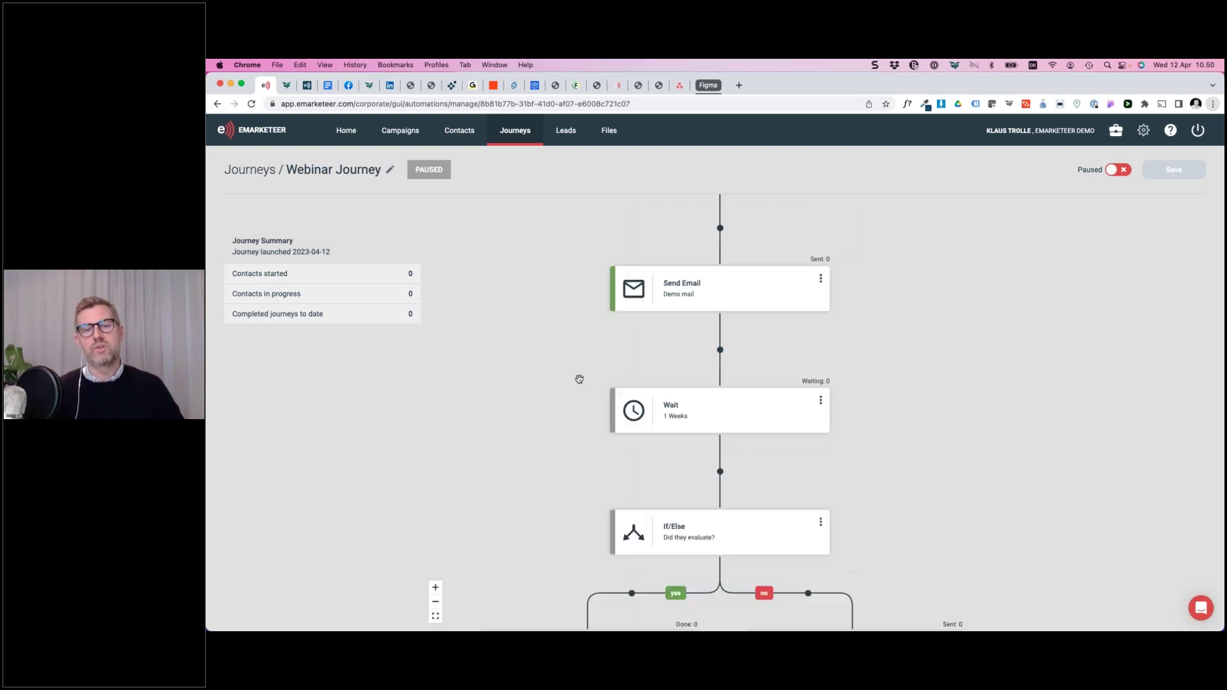
pyautogui.scroll(2, 572, 433)
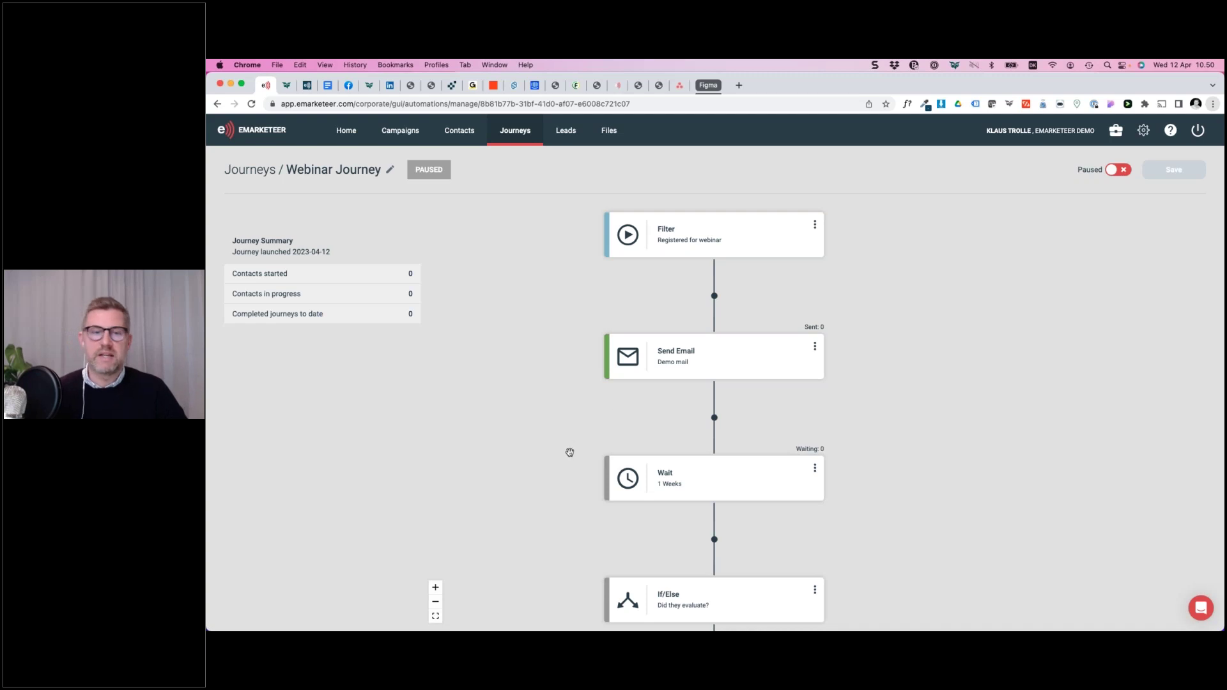
pyautogui.moveTo(570, 454); pyautogui.dragTo(562, 343)
pyautogui.moveTo(505, 412); pyautogui.dragTo(534, 424)
pyautogui.scroll(-2, 583, 375)
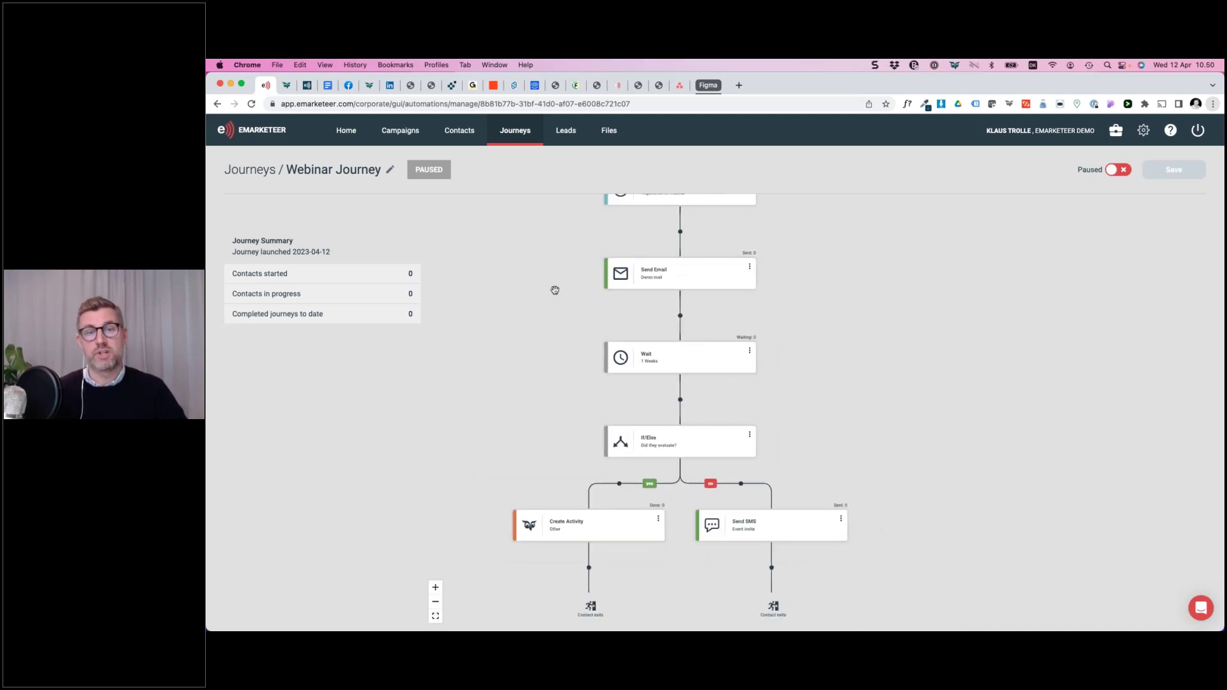
pyautogui.moveTo(553, 284); pyautogui.dragTo(593, 306)
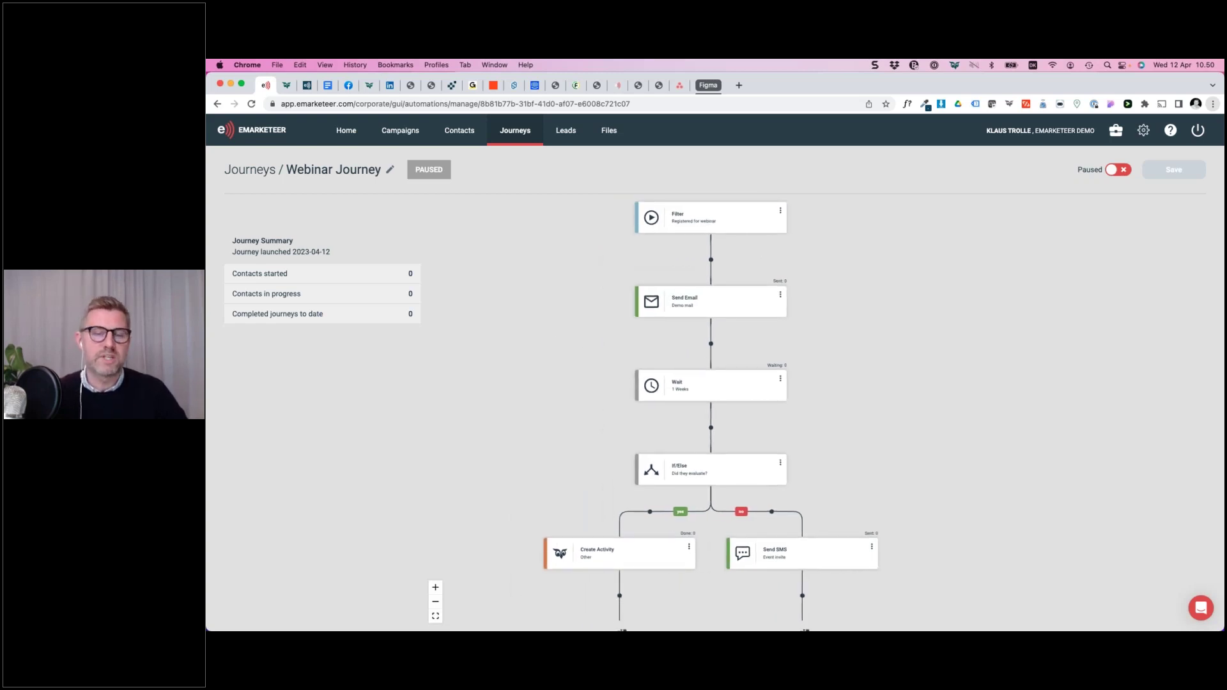
# Enlarge and recentre the journey flow, then return to the slideshow and advance a slide.
pyautogui.click(436, 588)
pyautogui.moveTo(505, 466); pyautogui.dragTo(570, 533)
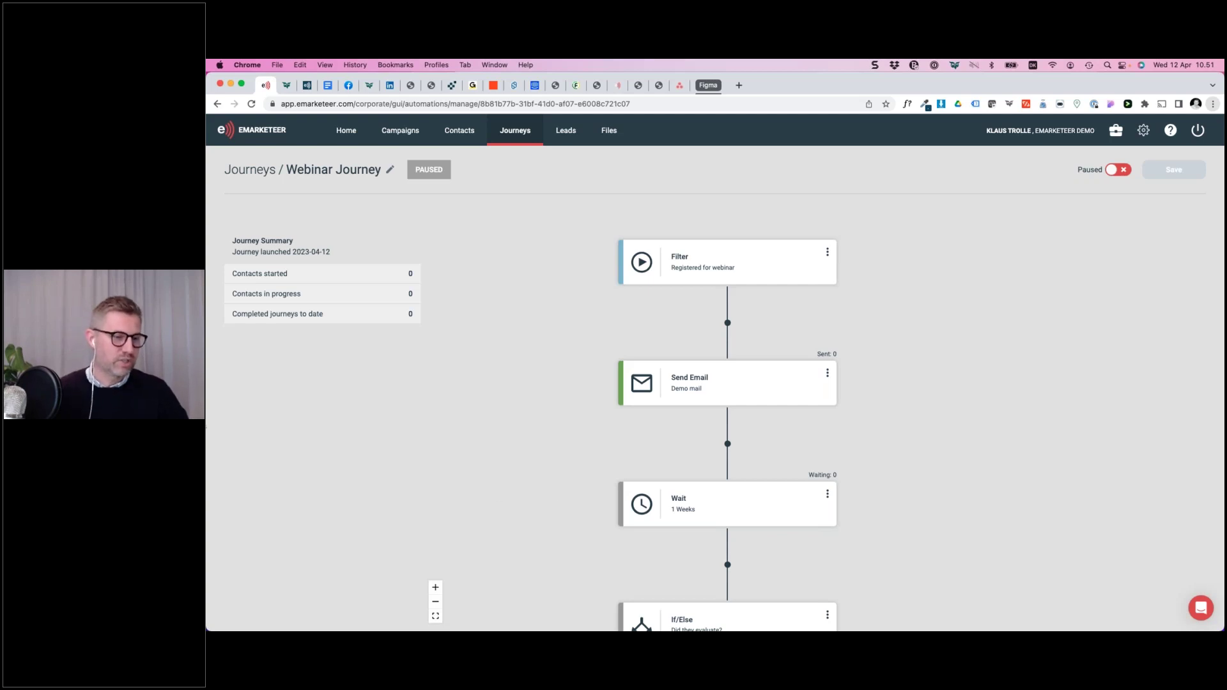
pyautogui.hotkey('ctrl', 'Left')
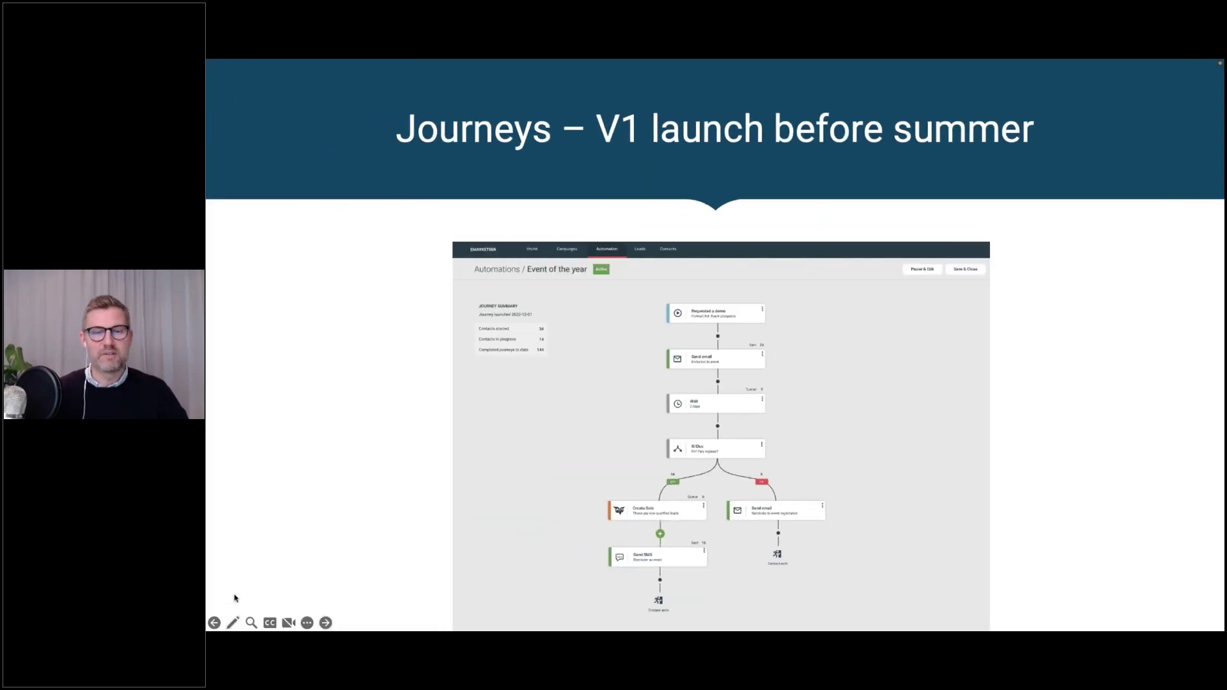
pyautogui.press('Right')
pyautogui.press('Right')
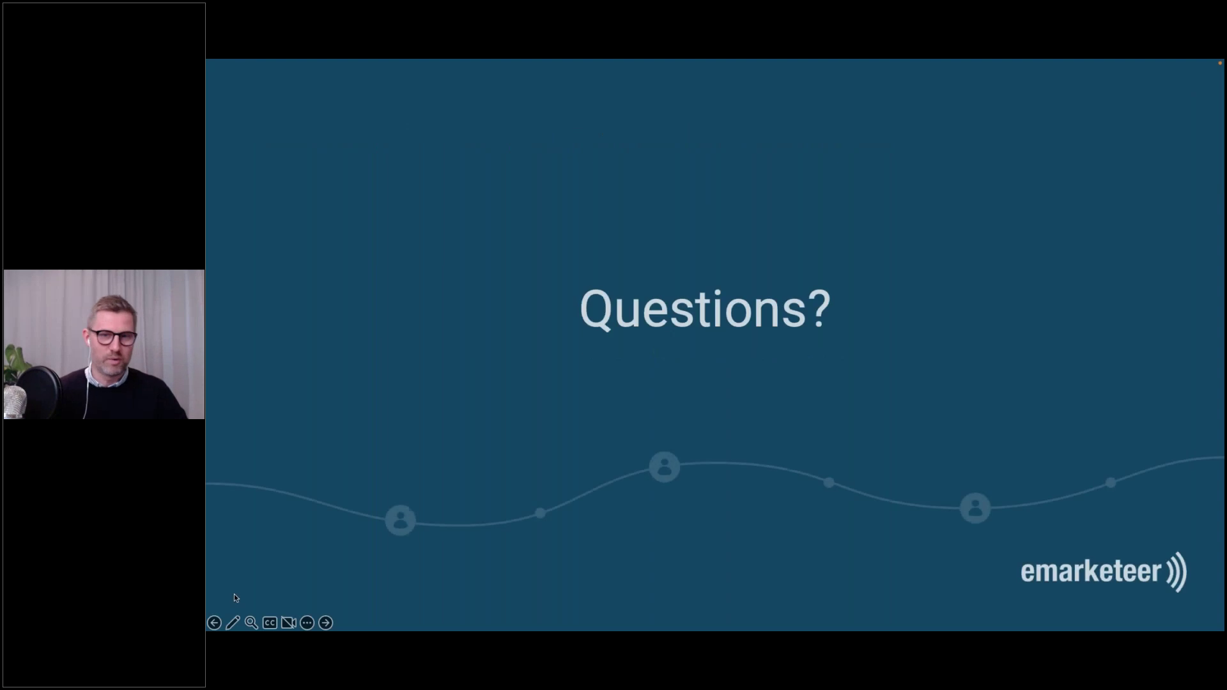